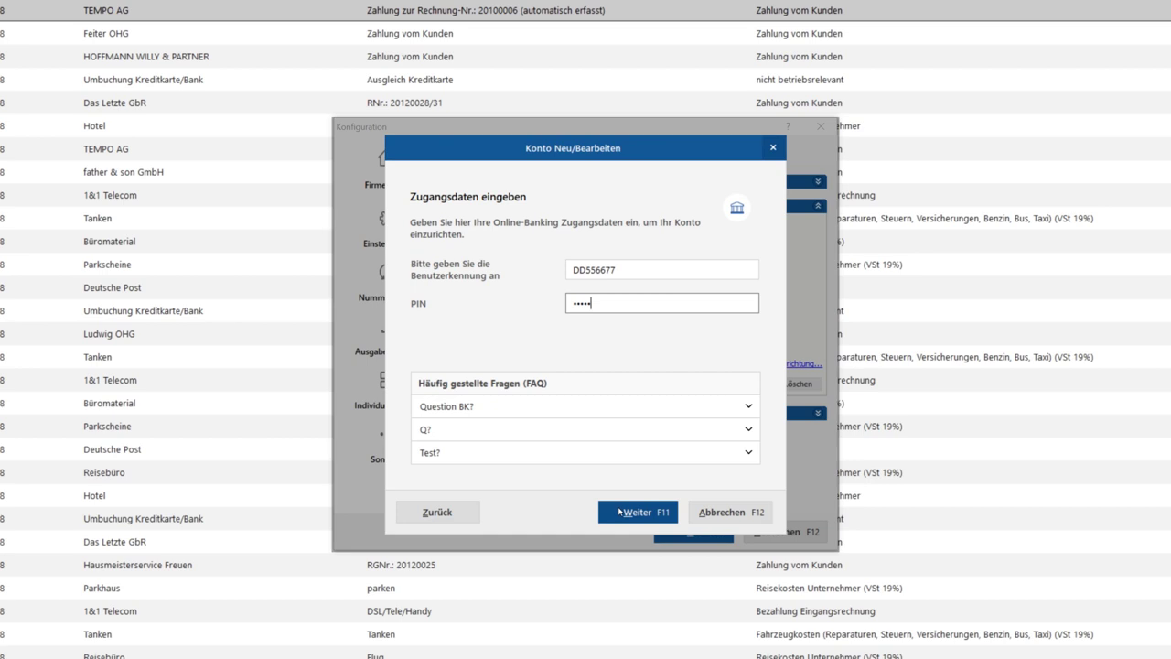
- Continue the bank account setup with the iTAN procedure and select the first Girokonto to be set up
left_click(619, 512)
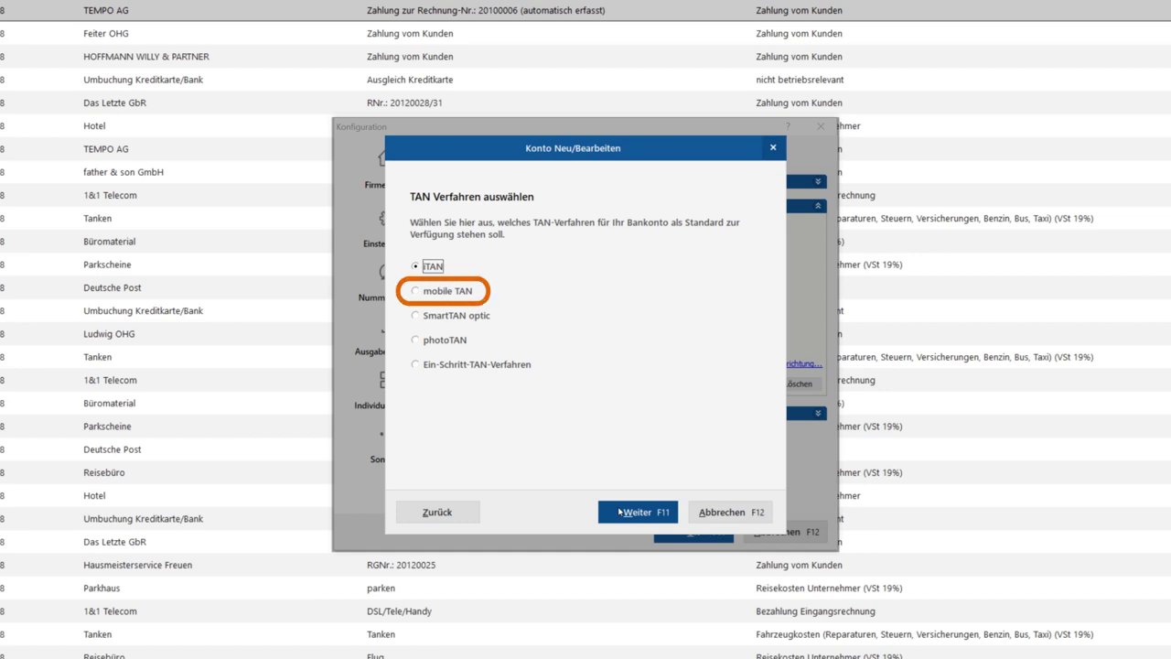
left_click(619, 511)
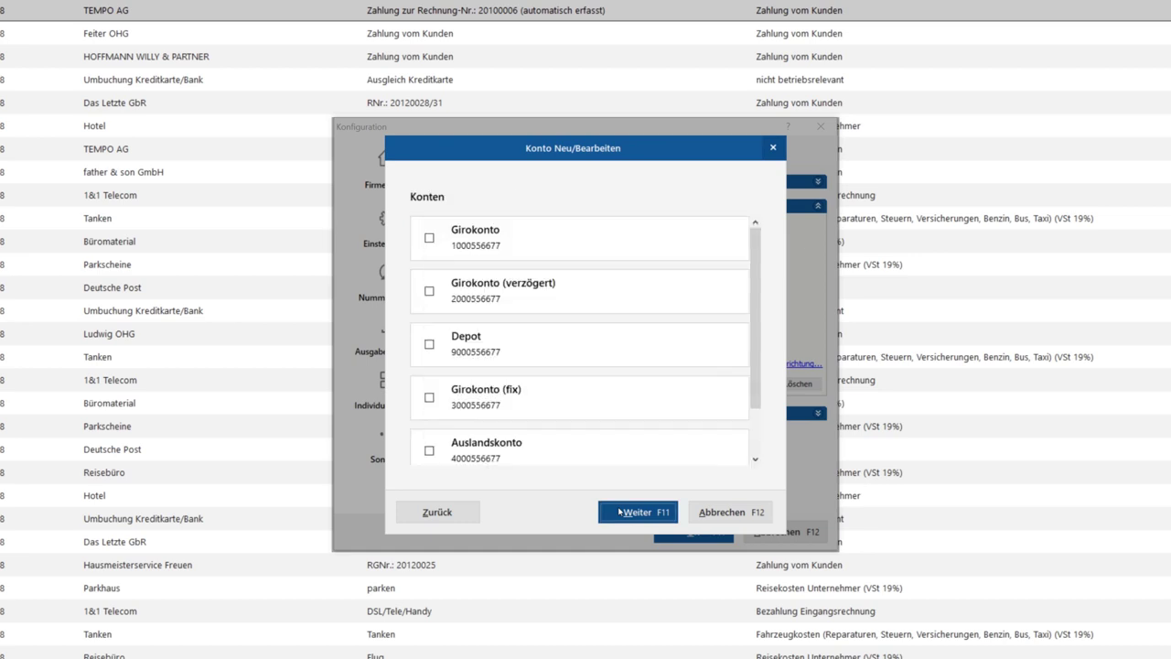
left_click(429, 238)
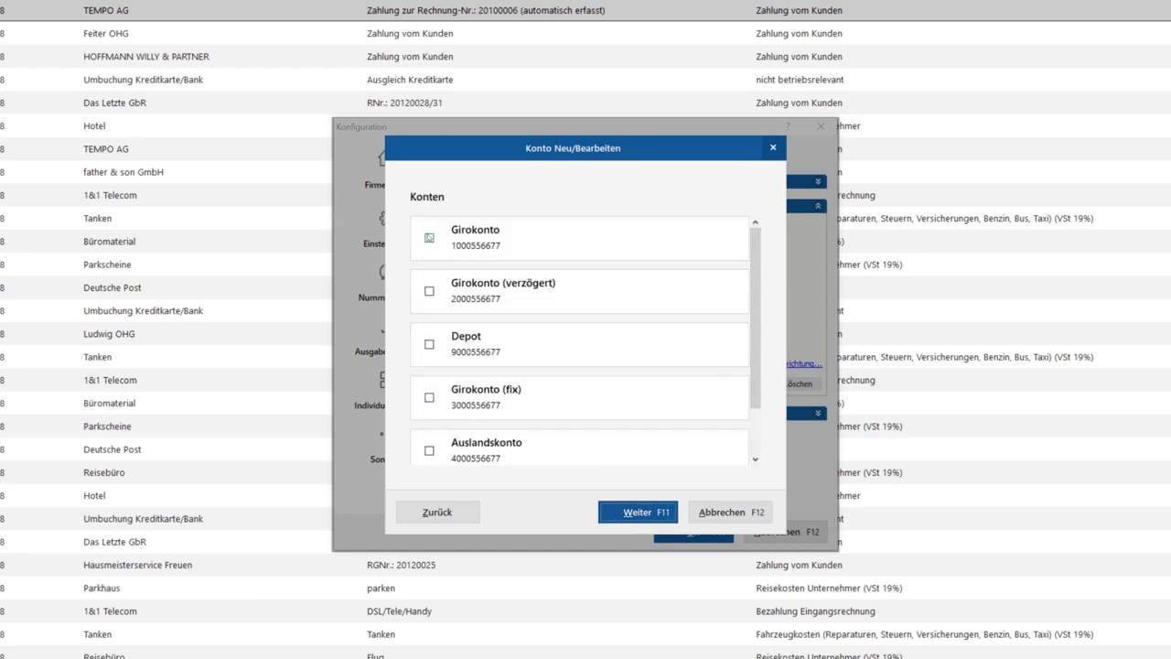
left_click(658, 512)
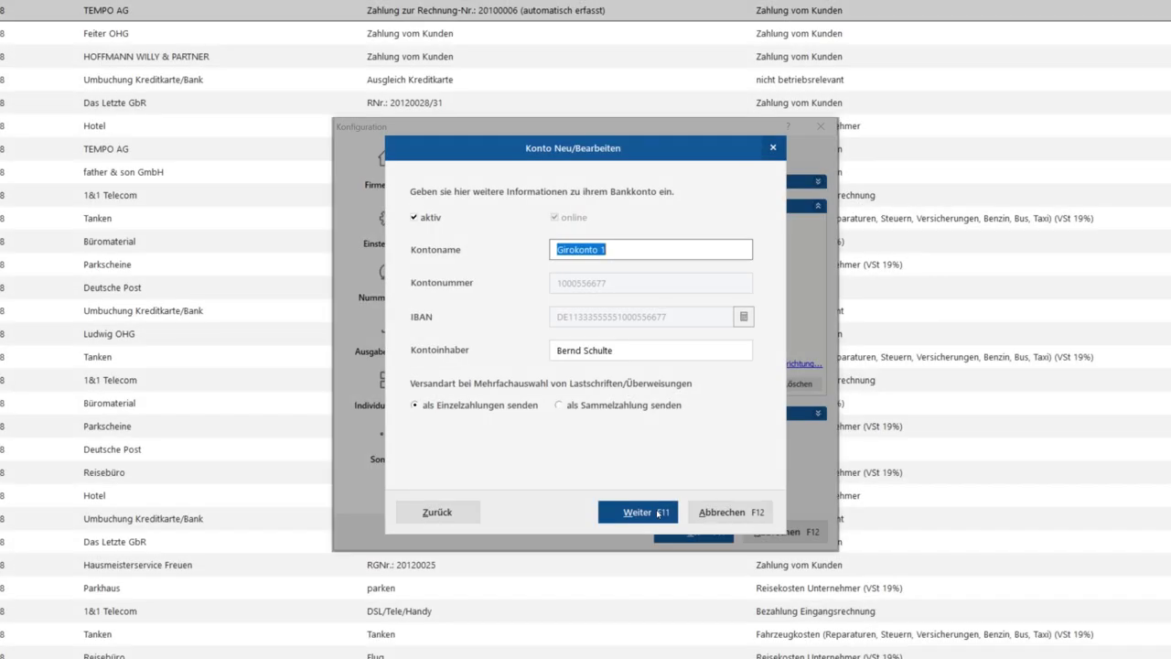
- Accept the account details of Girokonto 1, finish the account setup and confirm the configuration
left_click(658, 513)
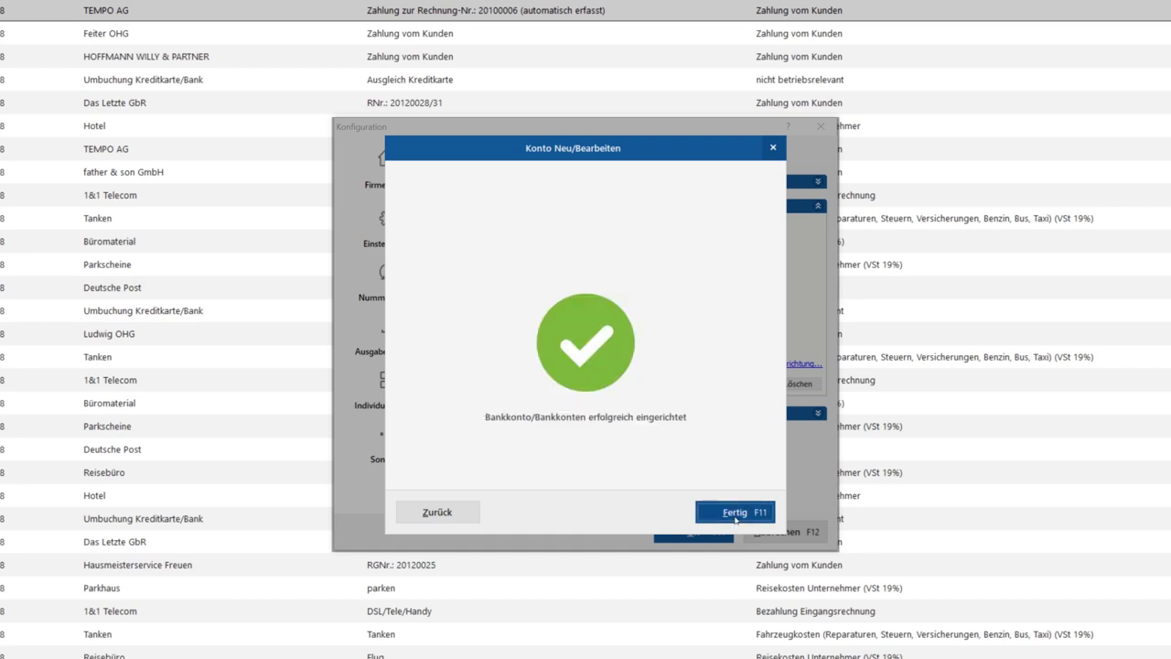
left_click(735, 513)
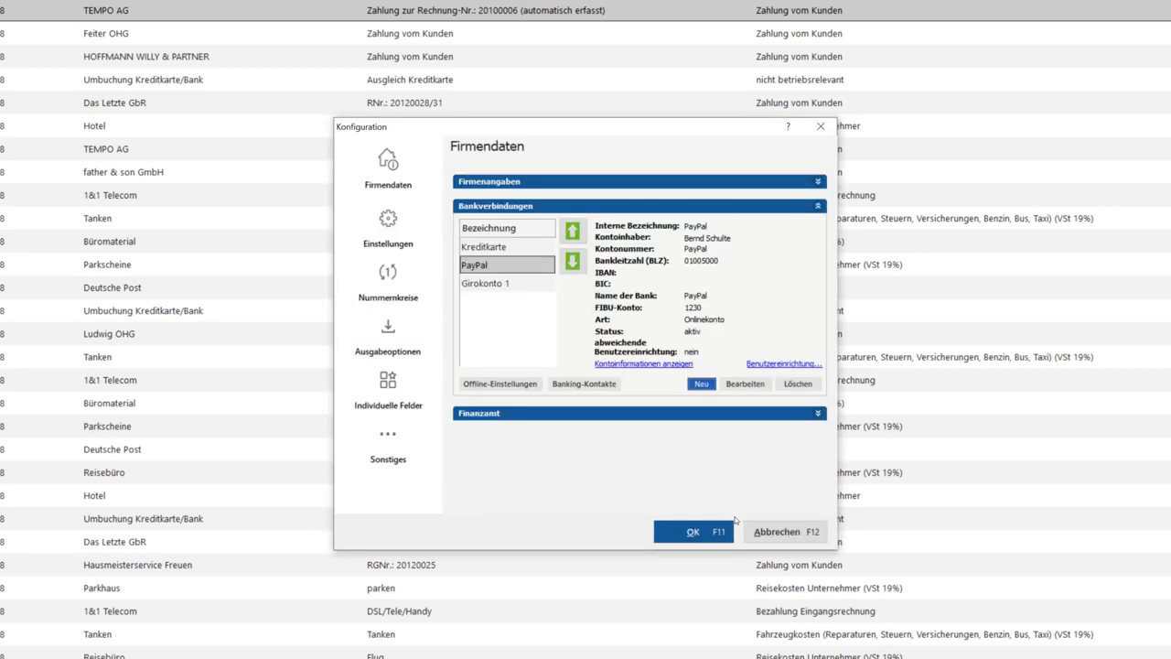
left_click(706, 531)
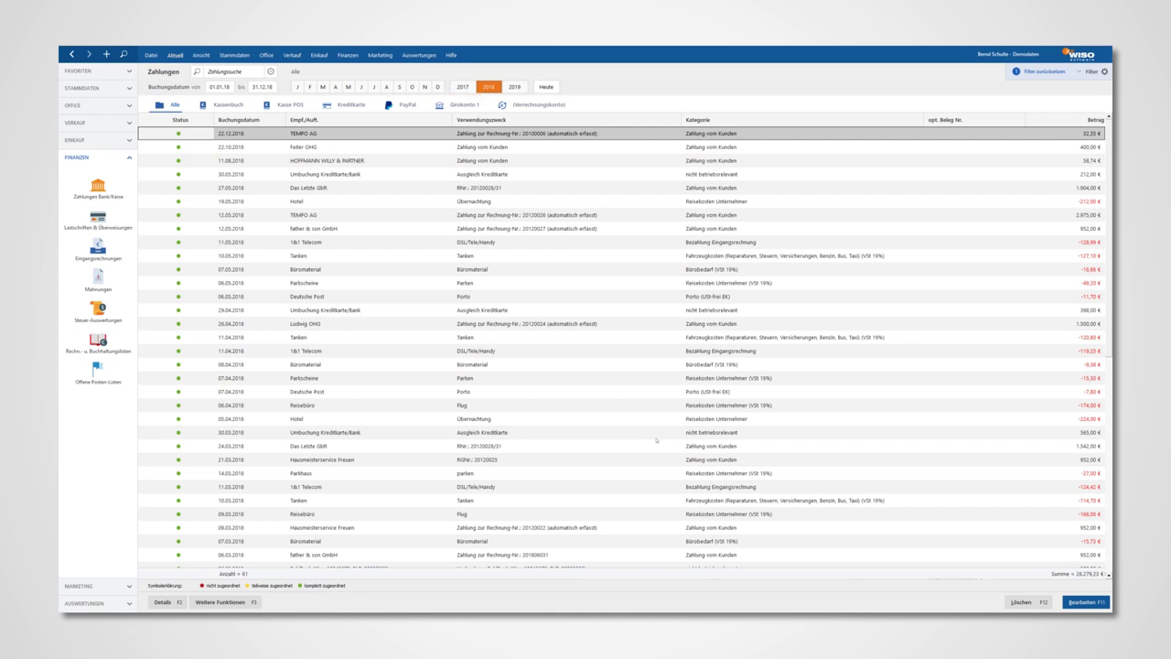
- Edit Girokonto 1 in the bank connection settings and convert it from an offline to an online account
left_click(224, 602)
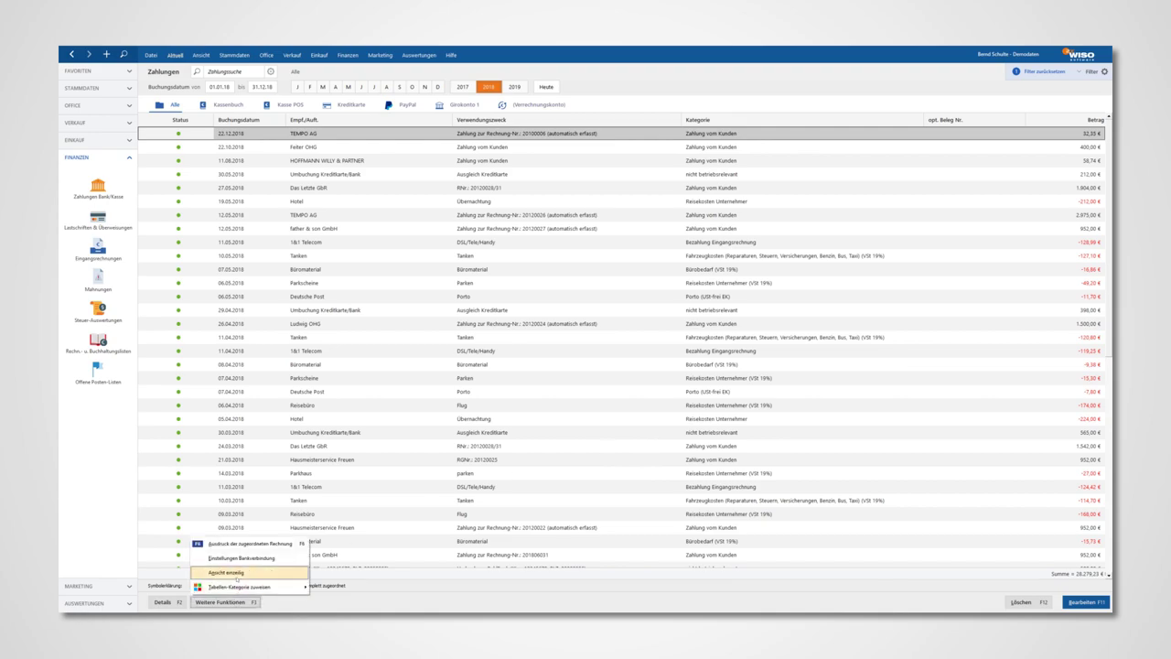
left_click(236, 558)
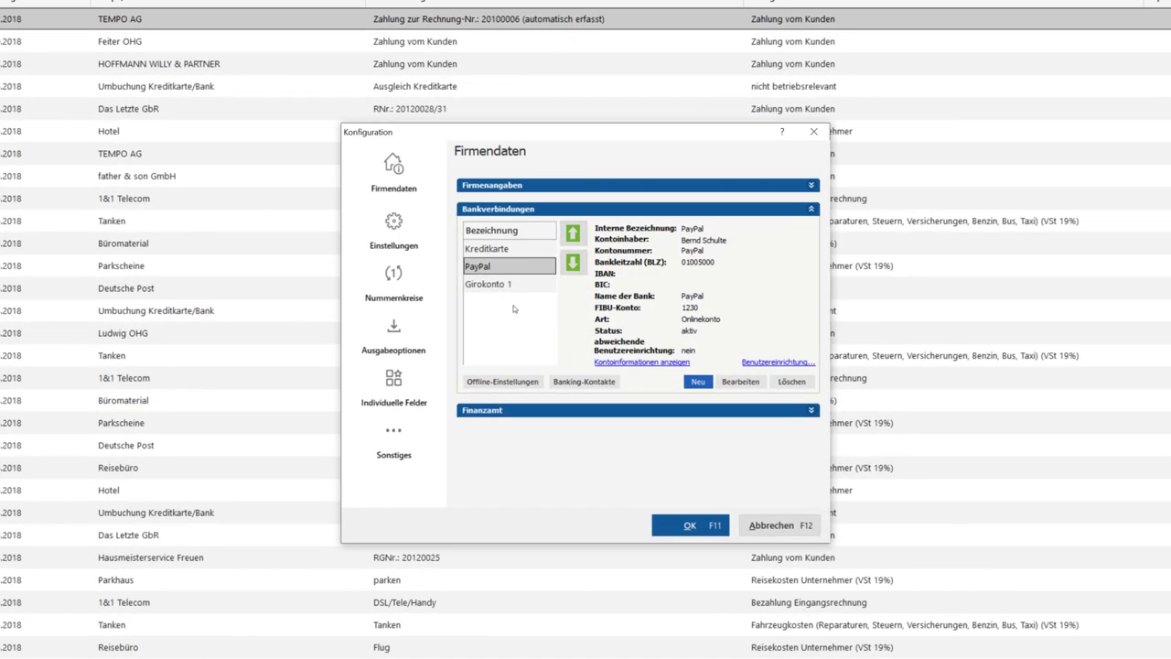
left_click(524, 287)
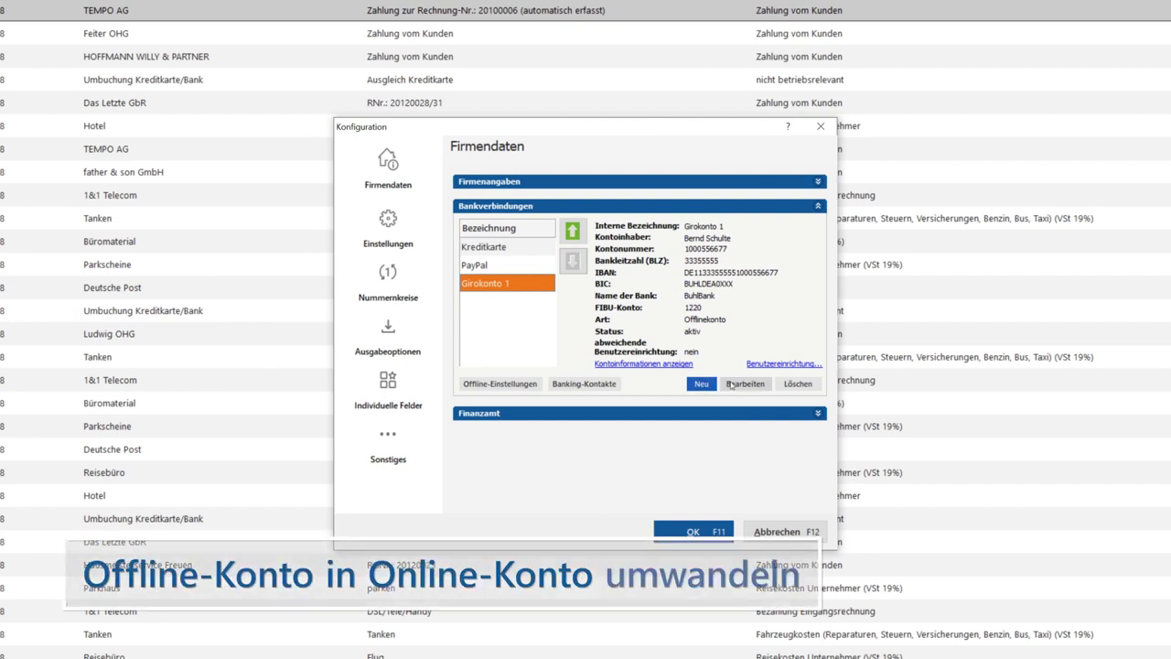
left_click(741, 383)
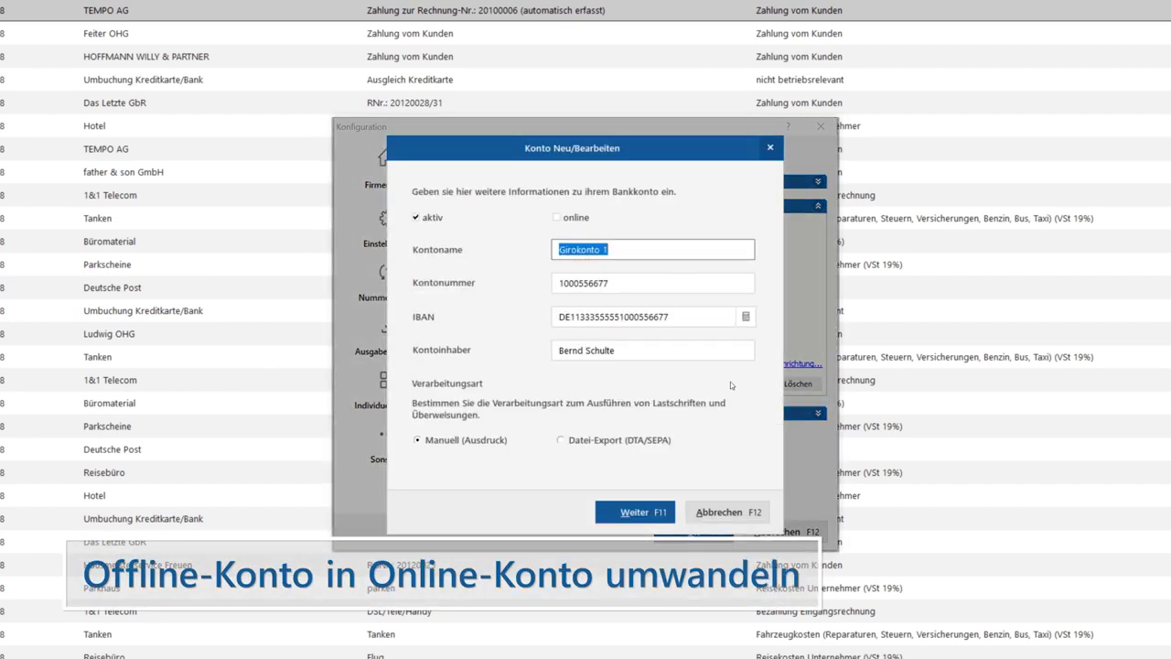
left_click(557, 218)
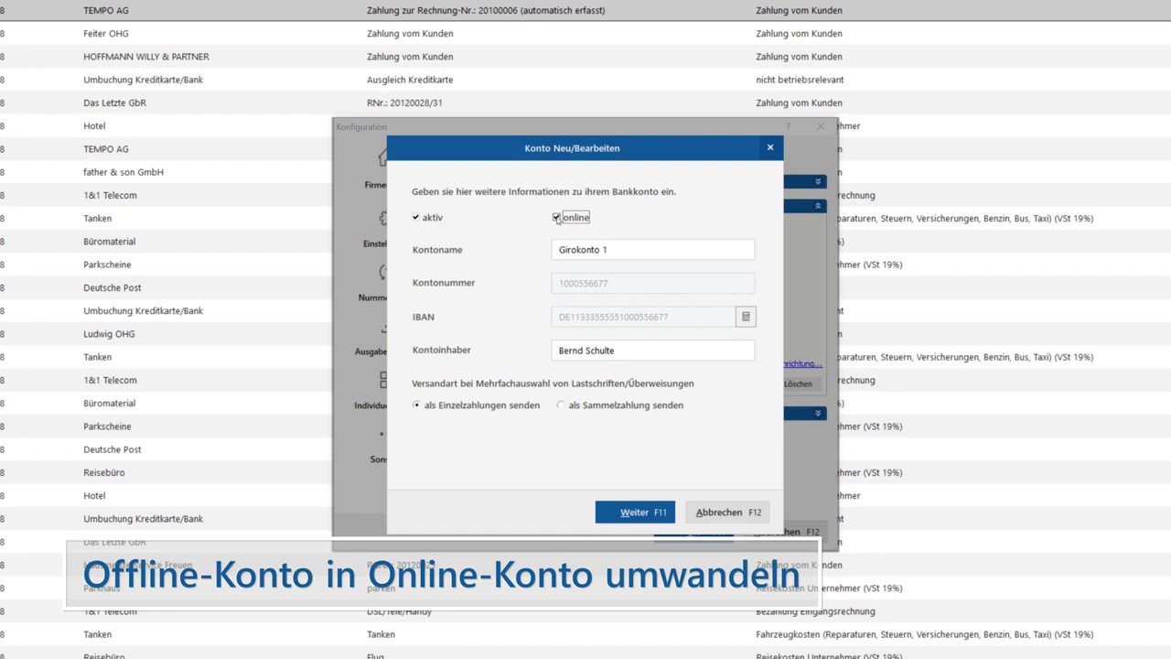
left_click(636, 510)
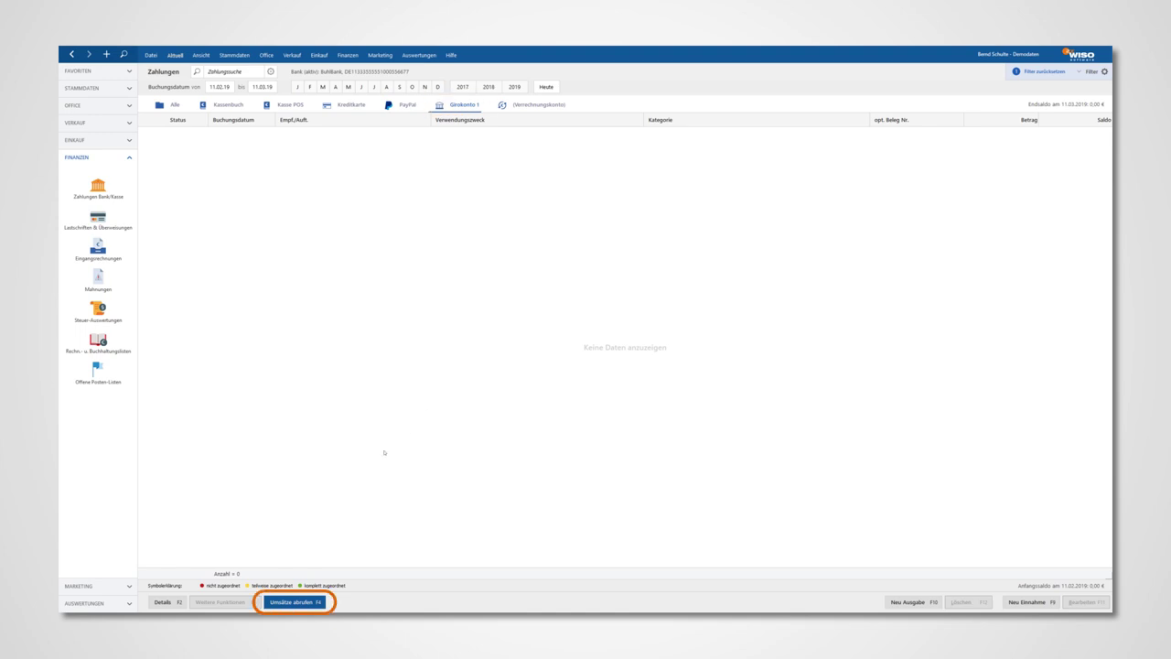
- Retrieve the Girokonto 1 transactions using the bank PIN, and close the assignment assistant, saving the open booking
left_click(298, 602)
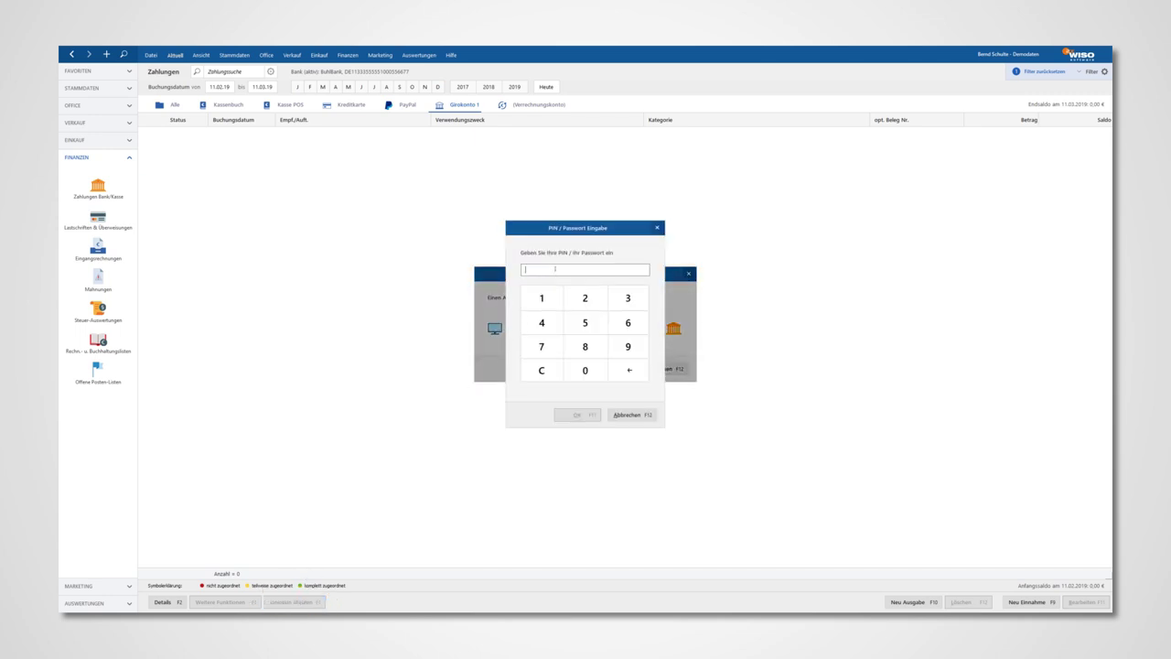
type("11")
left_click(584, 414)
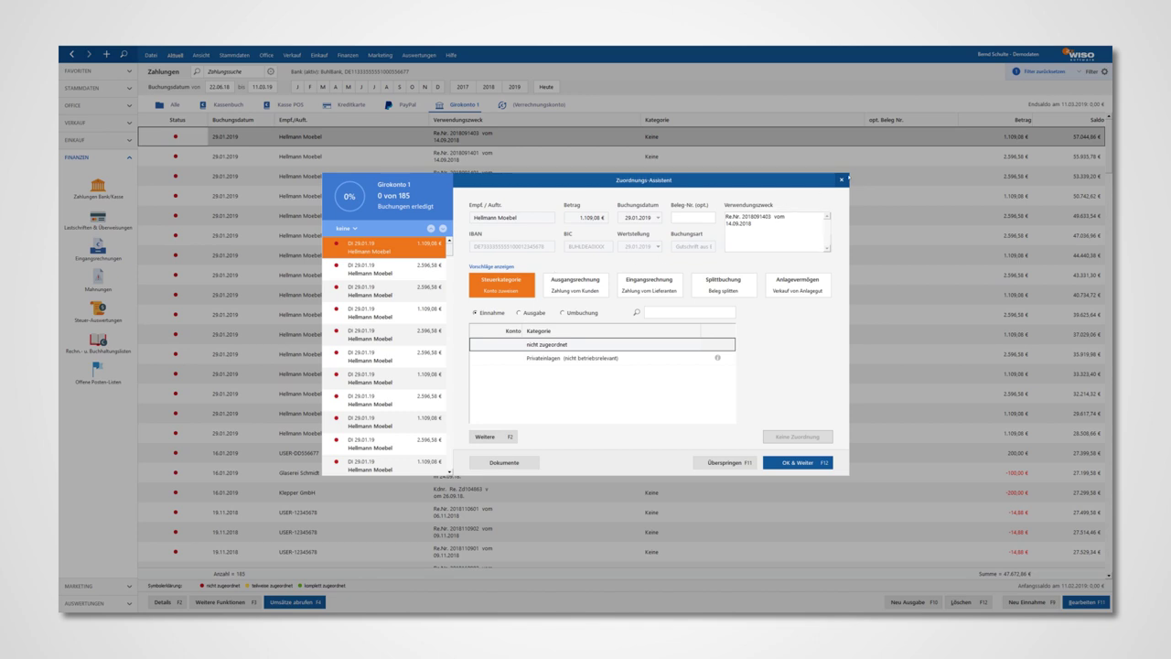
key("Escape")
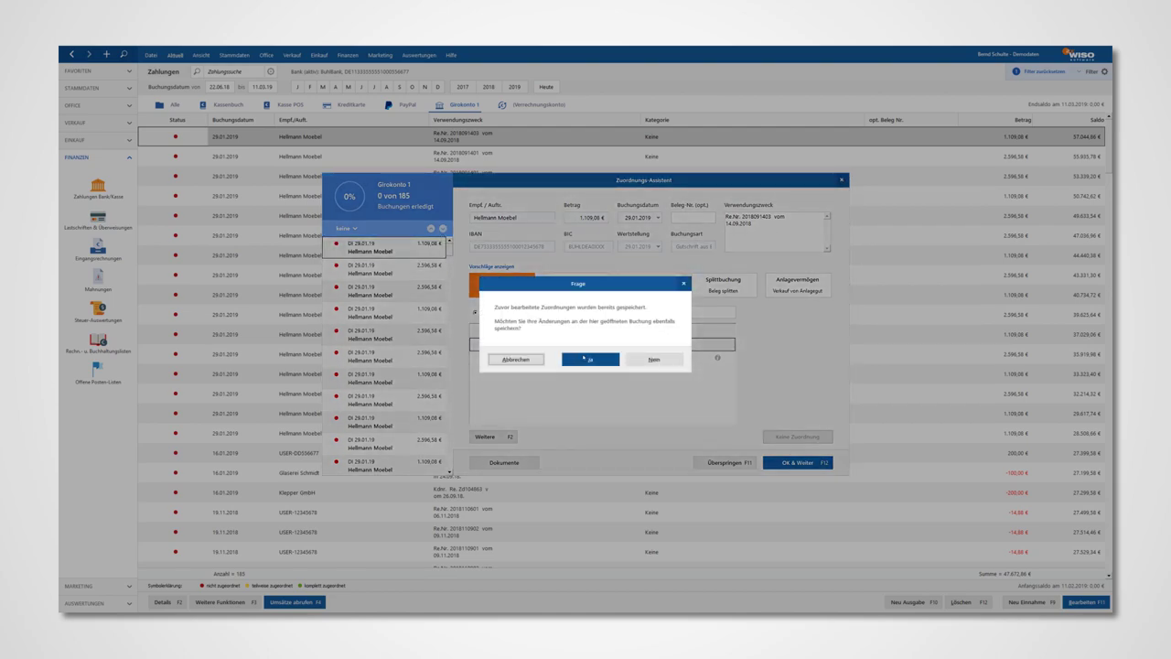
left_click(583, 357)
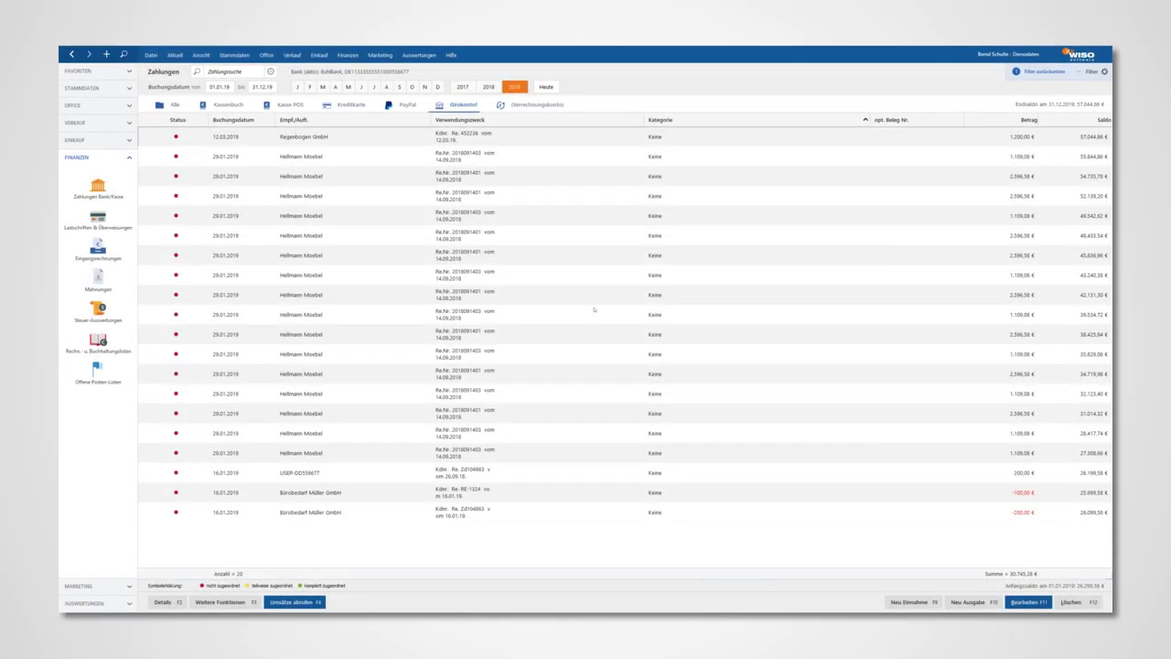
- Preview the suggested invoice for the 1.200,00 € Regenbogen GmbH payment and assign the payment to it
double_click(583, 141)
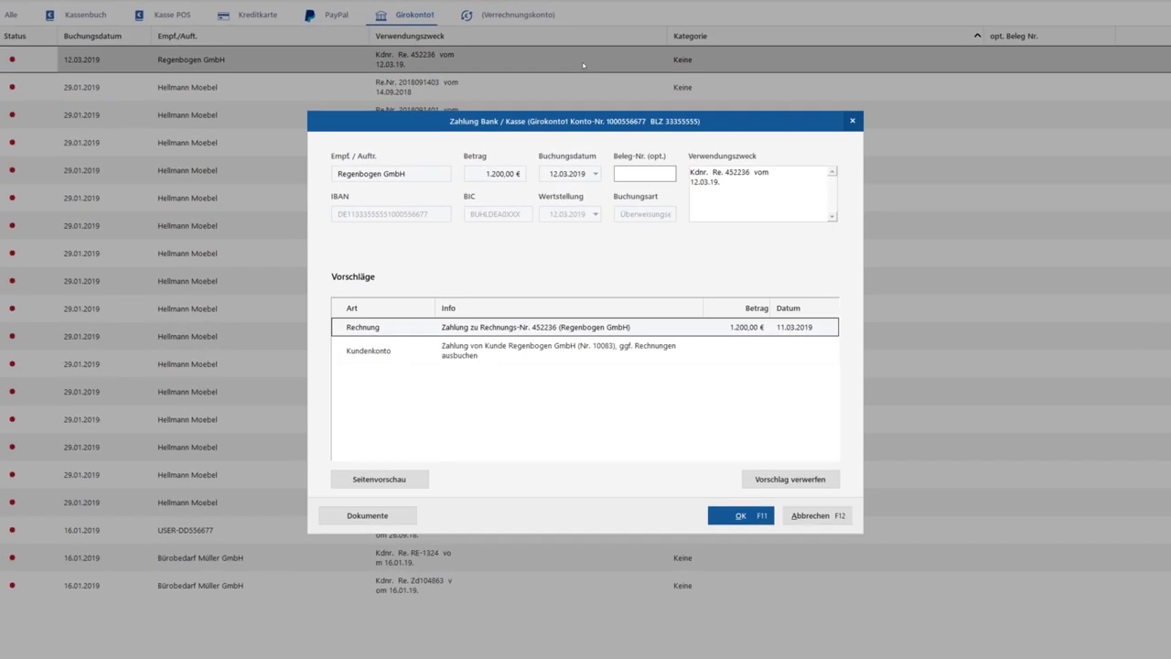
left_click(508, 327)
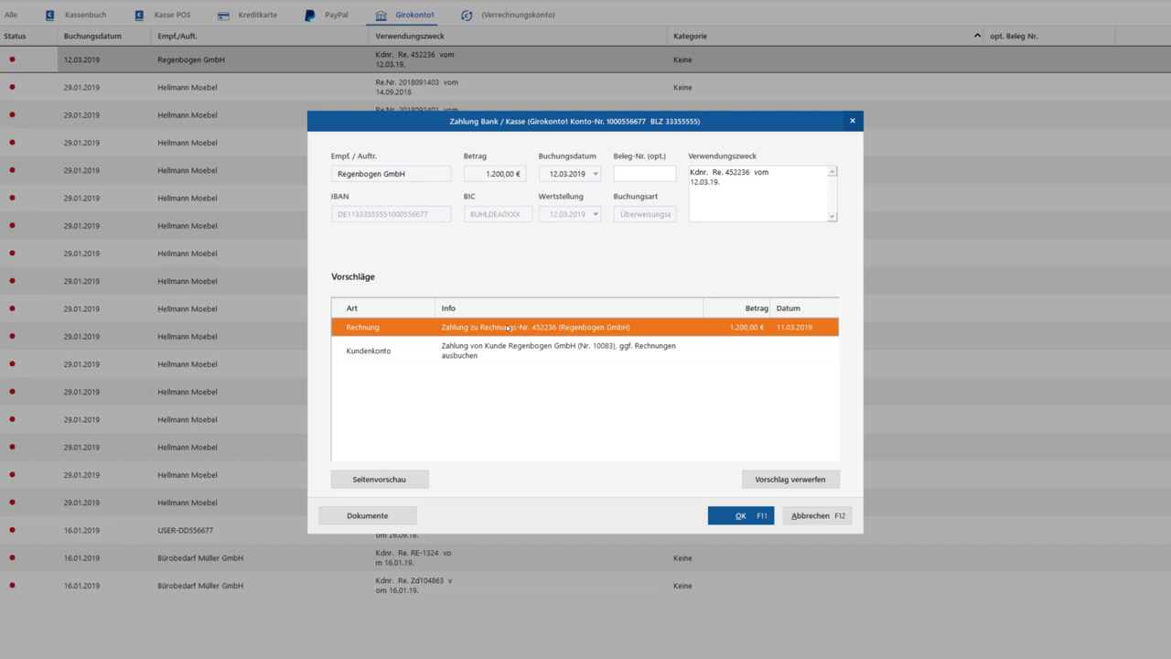
left_click(414, 475)
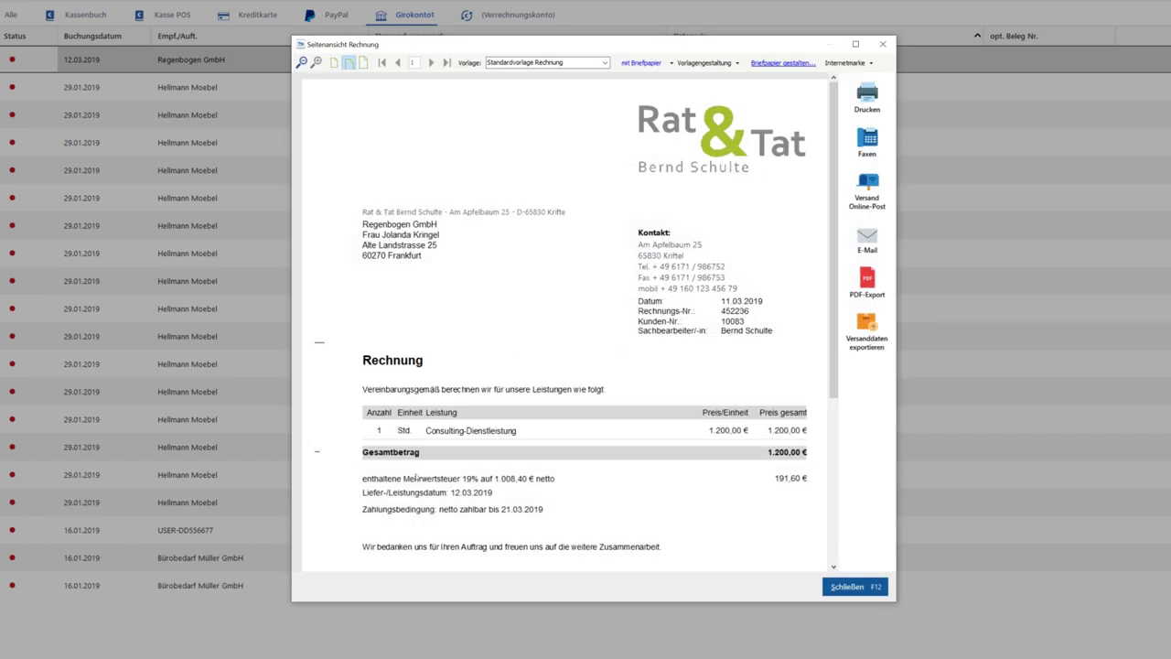
left_click(850, 586)
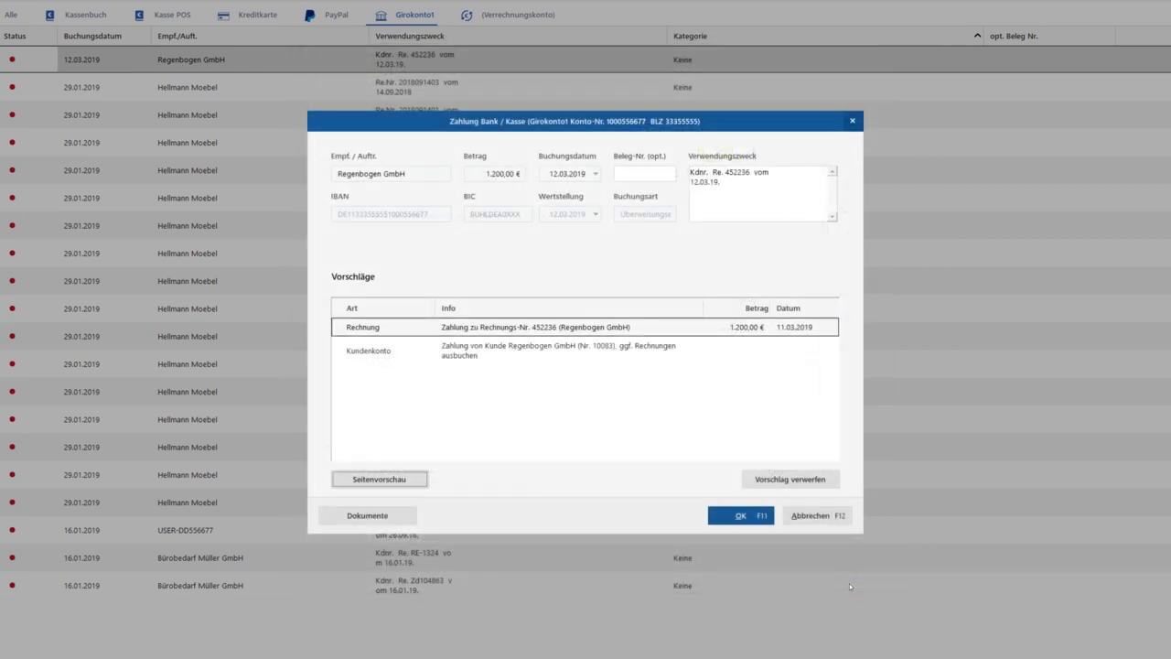
left_click(748, 516)
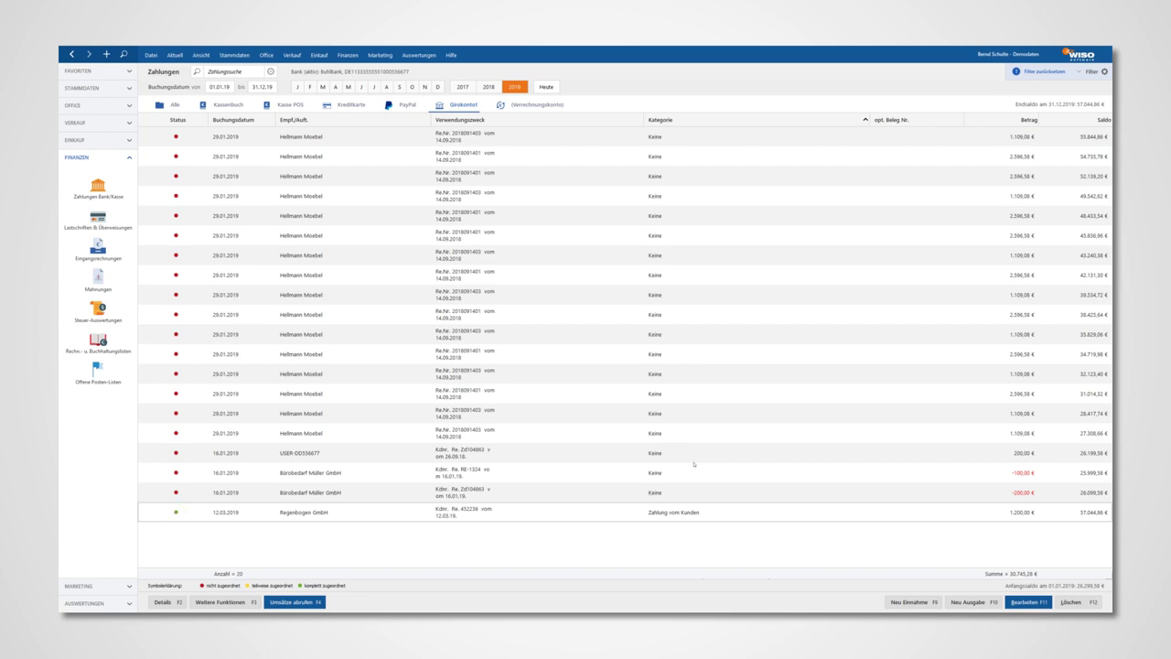
- Open the list of sales invoices
left_click(126, 127)
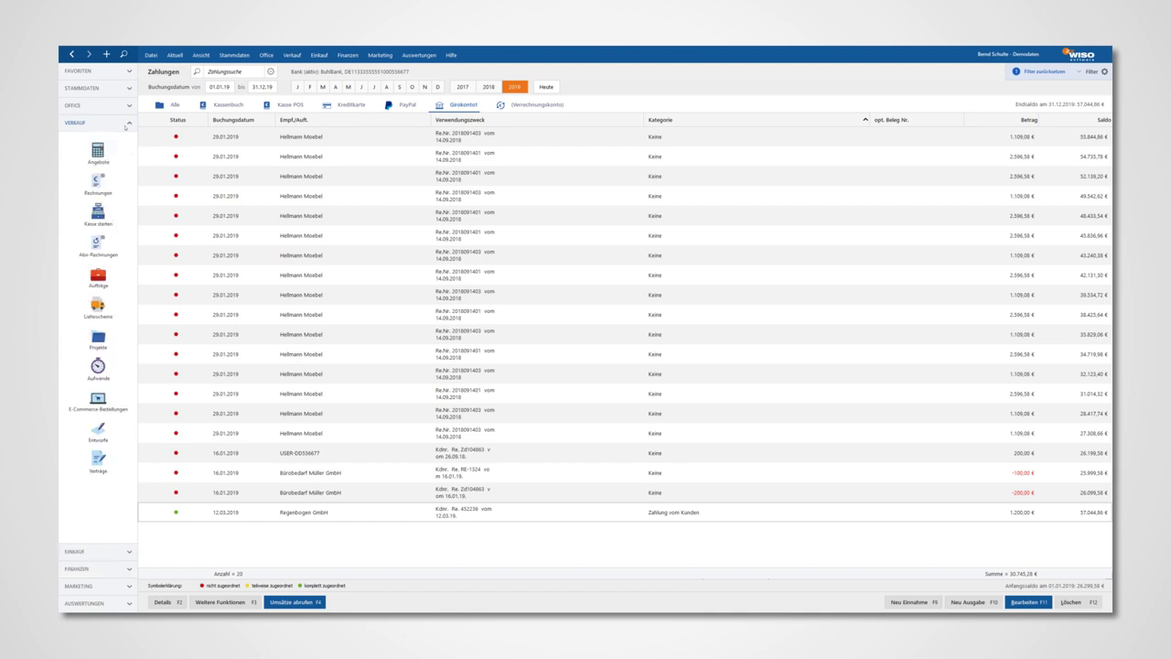
left_click(125, 179)
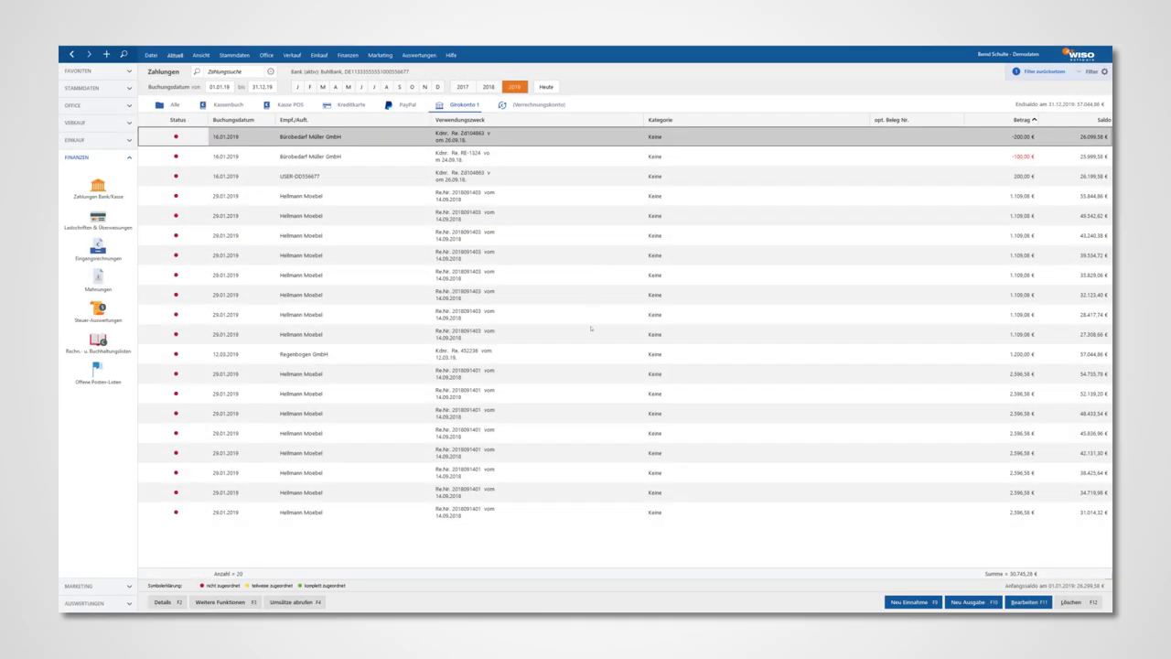
- Discard the suggestion for the 1.200,00 € Regenbogen GmbH payment and choose assignment to an outgoing invoice
left_click(590, 350)
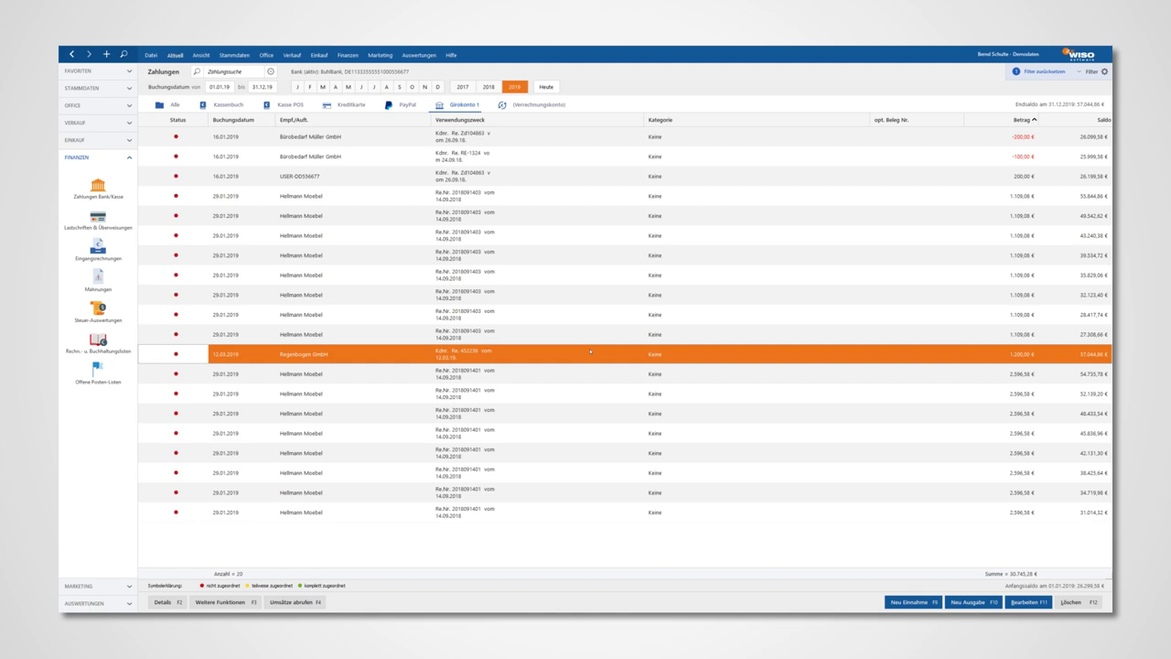
double_click(590, 351)
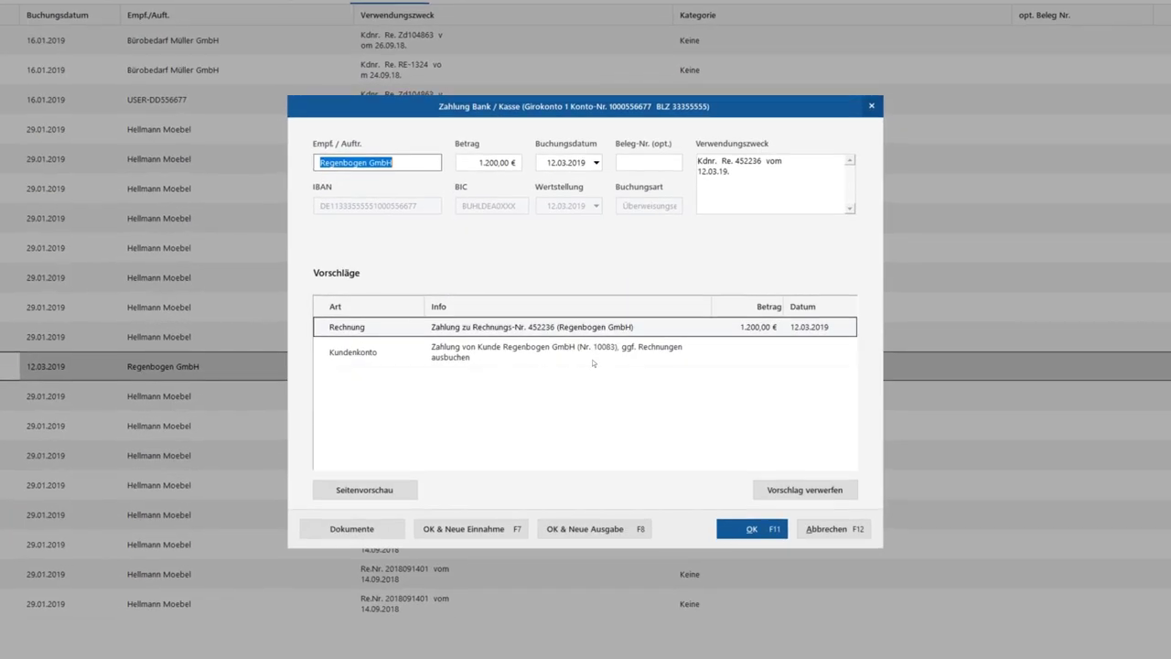
left_click(806, 490)
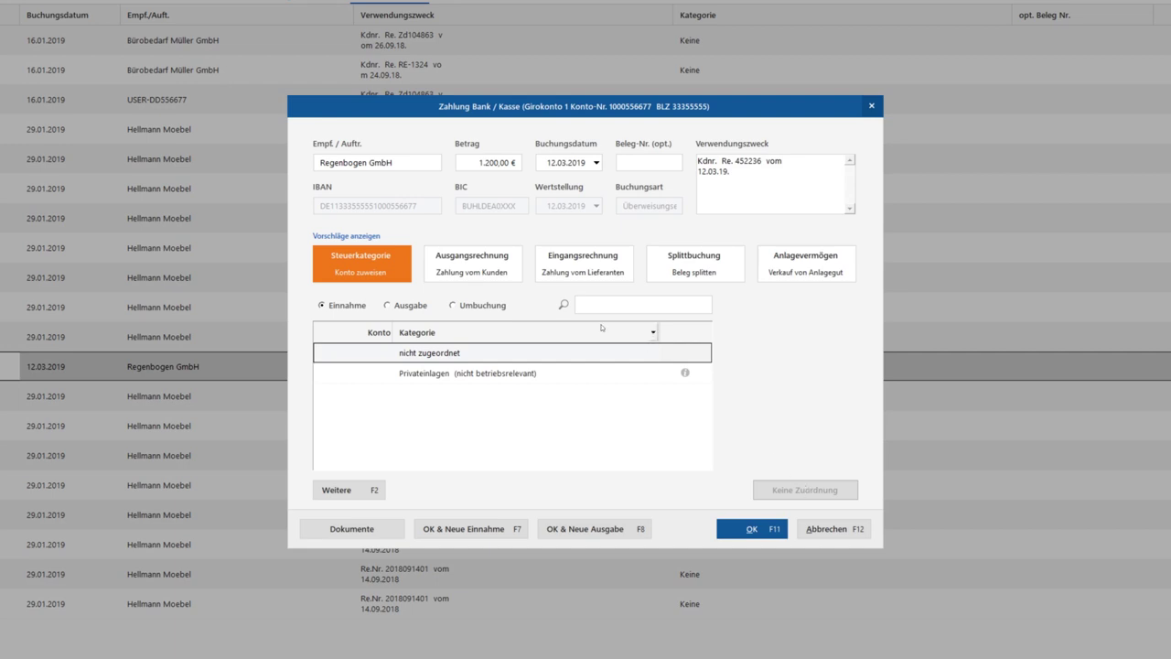
left_click(475, 261)
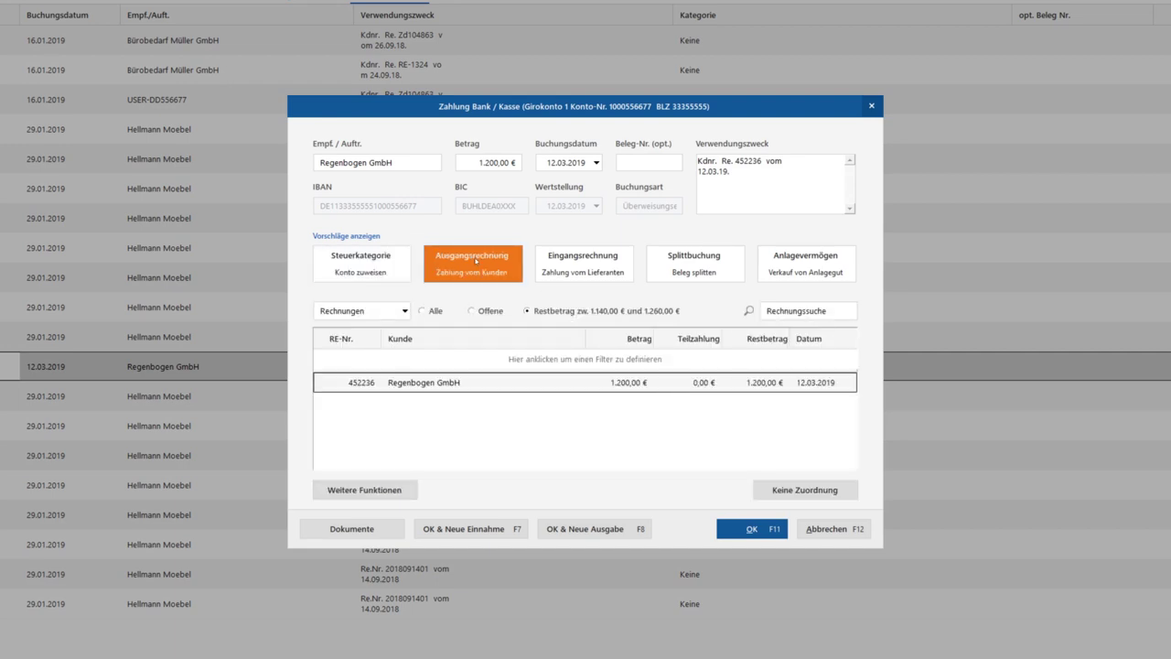
- Show only open outgoing invoices, sort them by date and confirm the payment's assignment
left_click(473, 311)
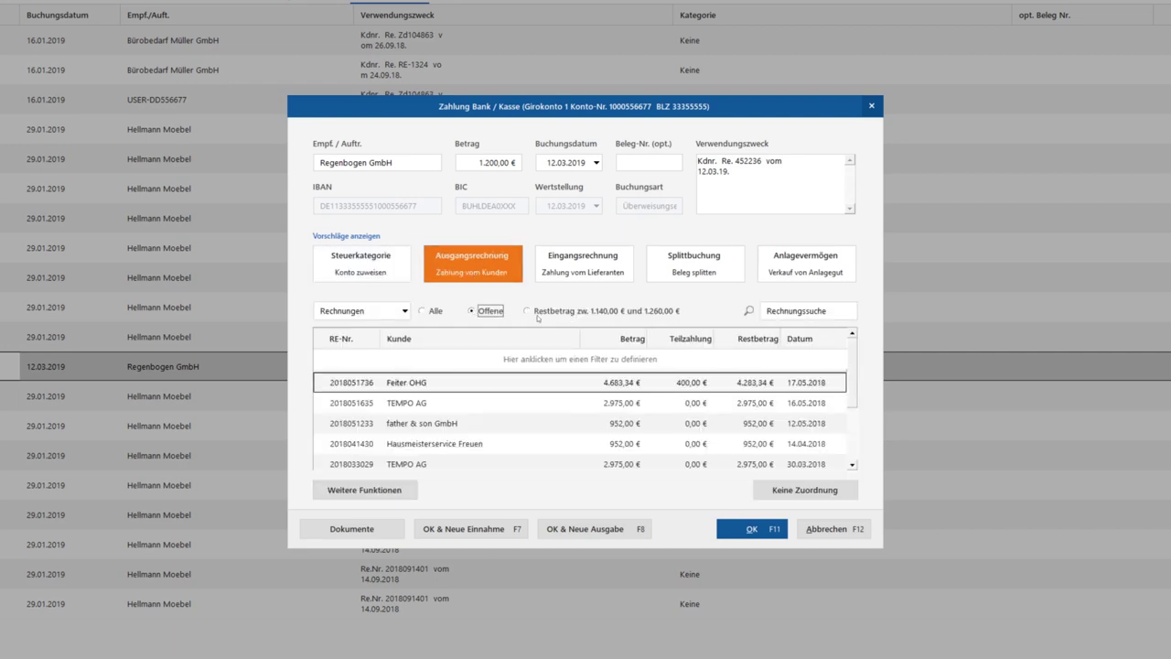
left_click(815, 340)
scroll(720, 393, "down", 2)
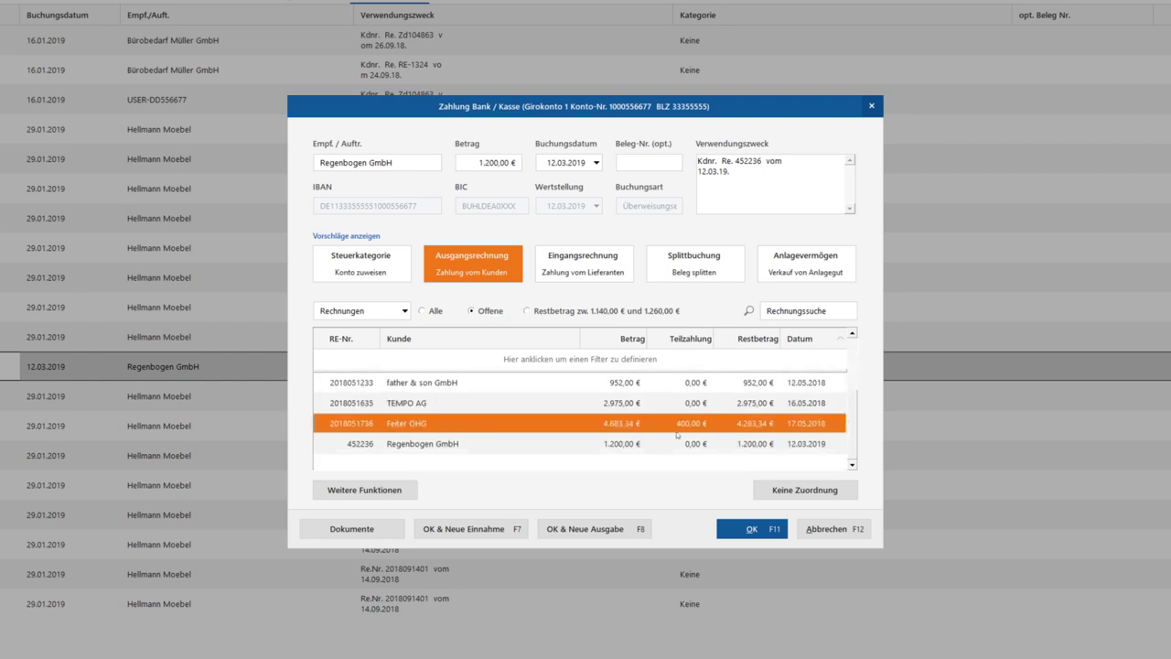
left_click(751, 529)
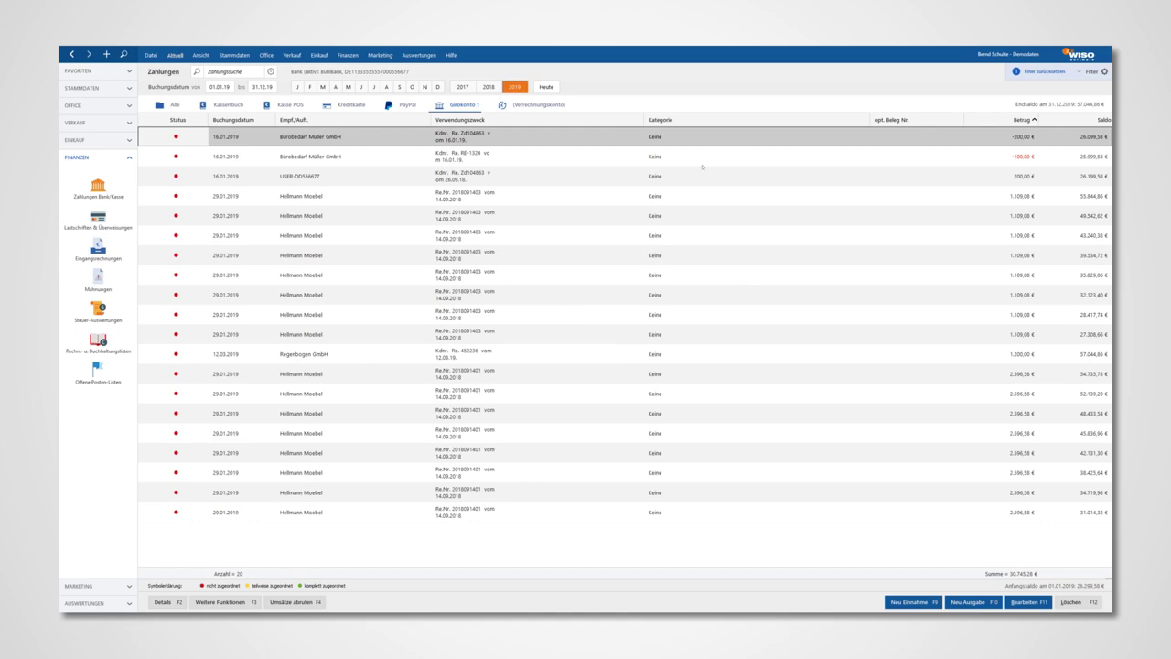
- Assign the -200,00 € Bürobedarf Müller GmbH payment to category 4930 Bürobedarf with Vorsteuer 19 %
double_click(713, 137)
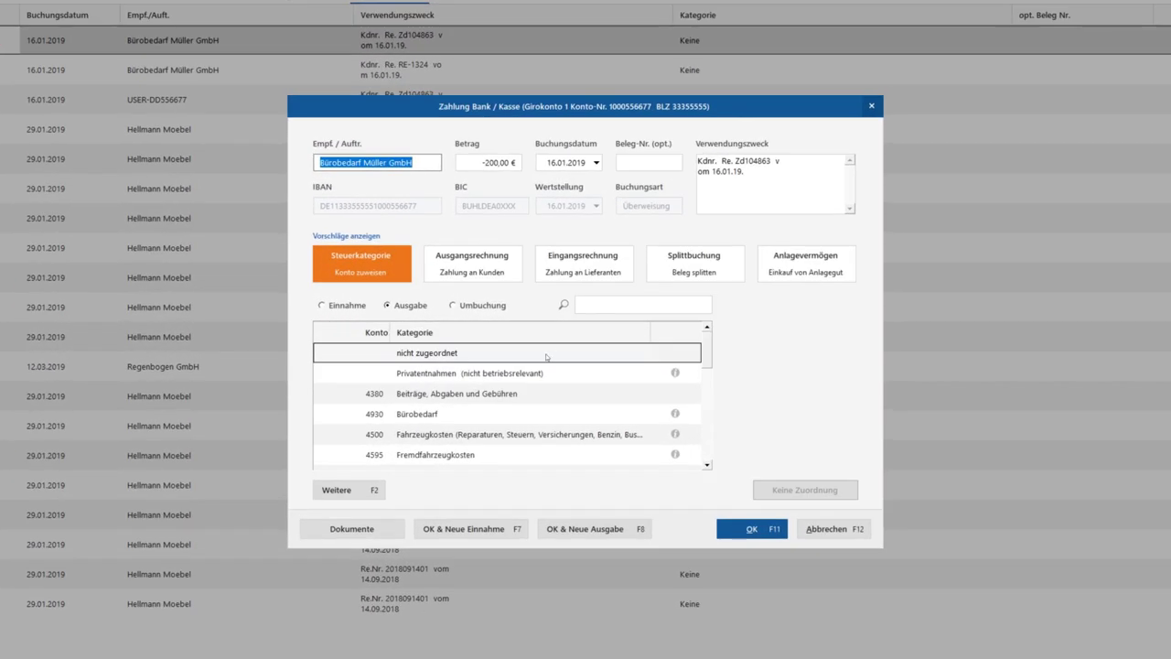
left_click(485, 413)
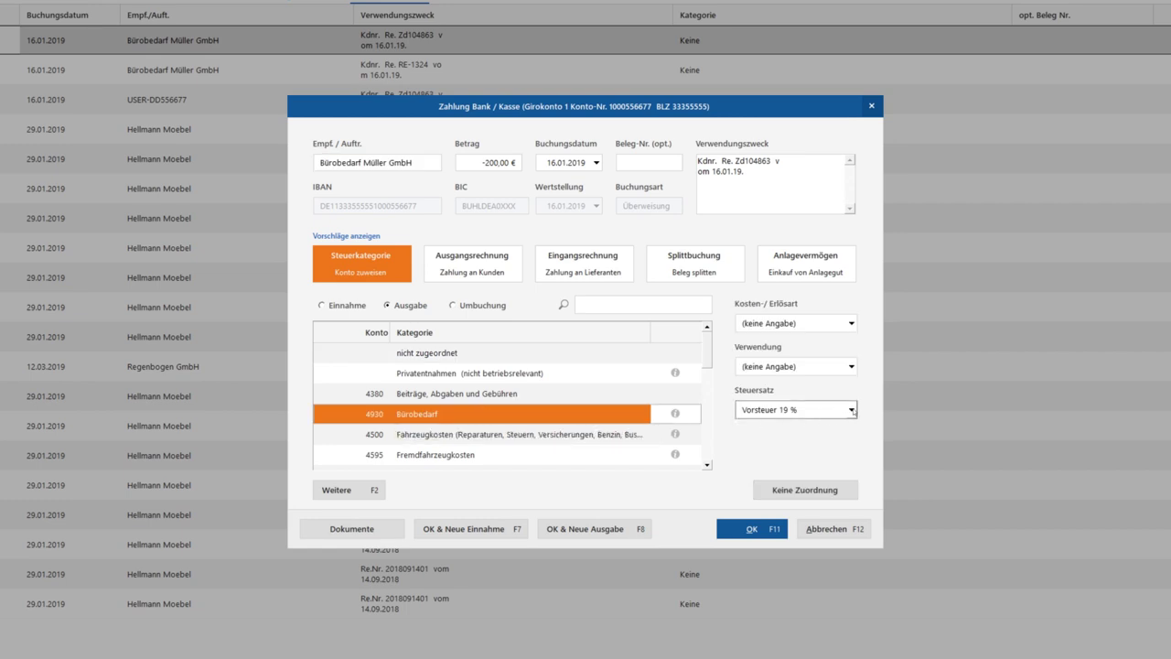
left_click(851, 410)
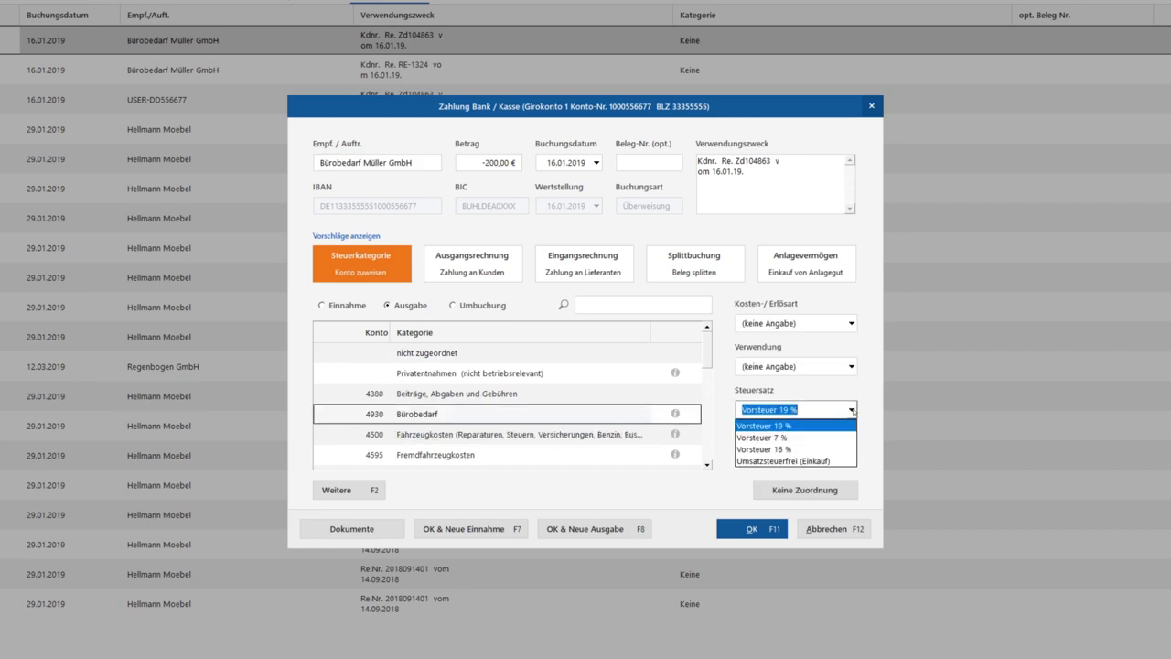
left_click(852, 410)
left_click(751, 529)
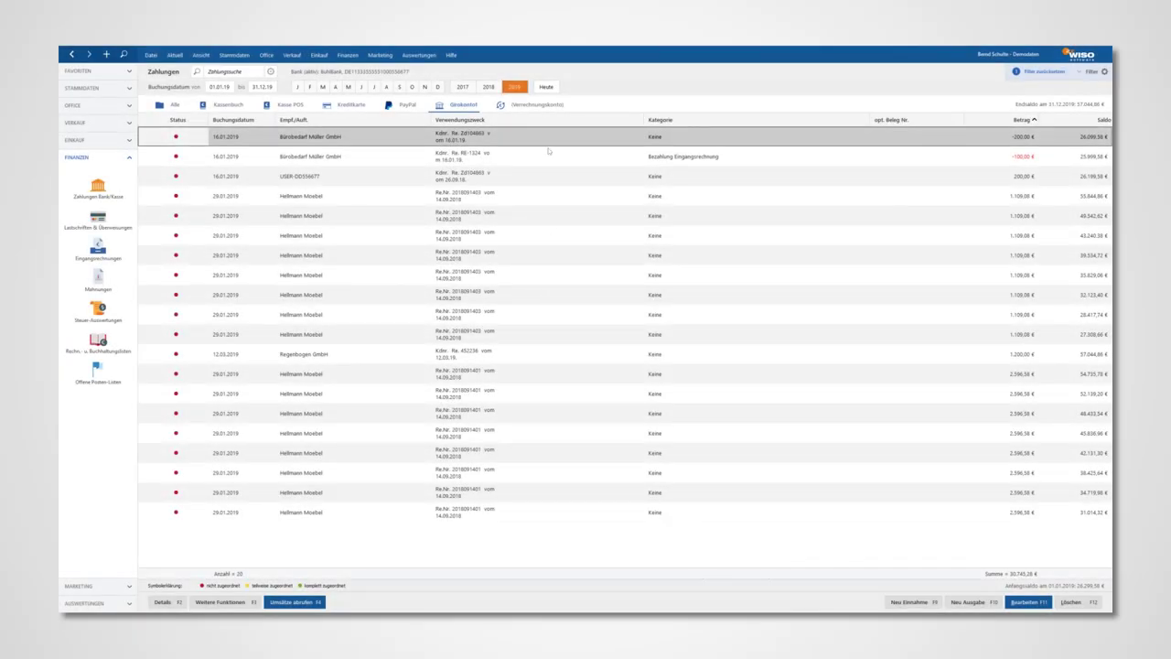
- Book the -200,00 € payment to Bürobedarf Müller GmbH as an expense (Ausgabe) under tax category 4930 Bürobedarf
left_click(548, 140)
double_click(548, 140)
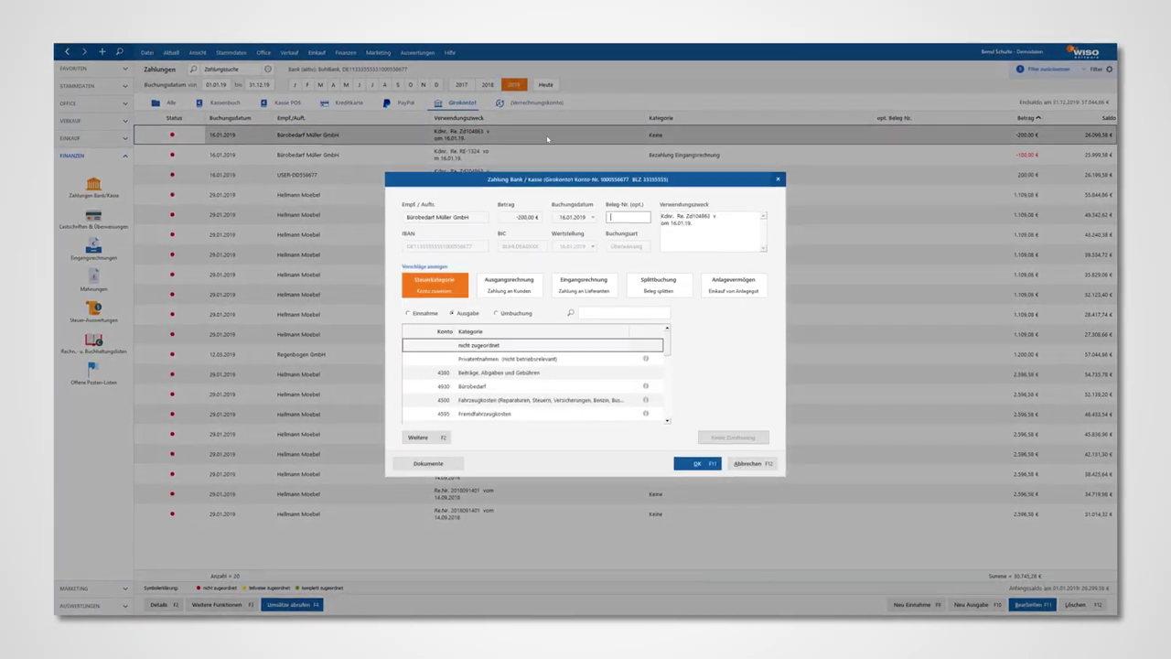
left_click(476, 338)
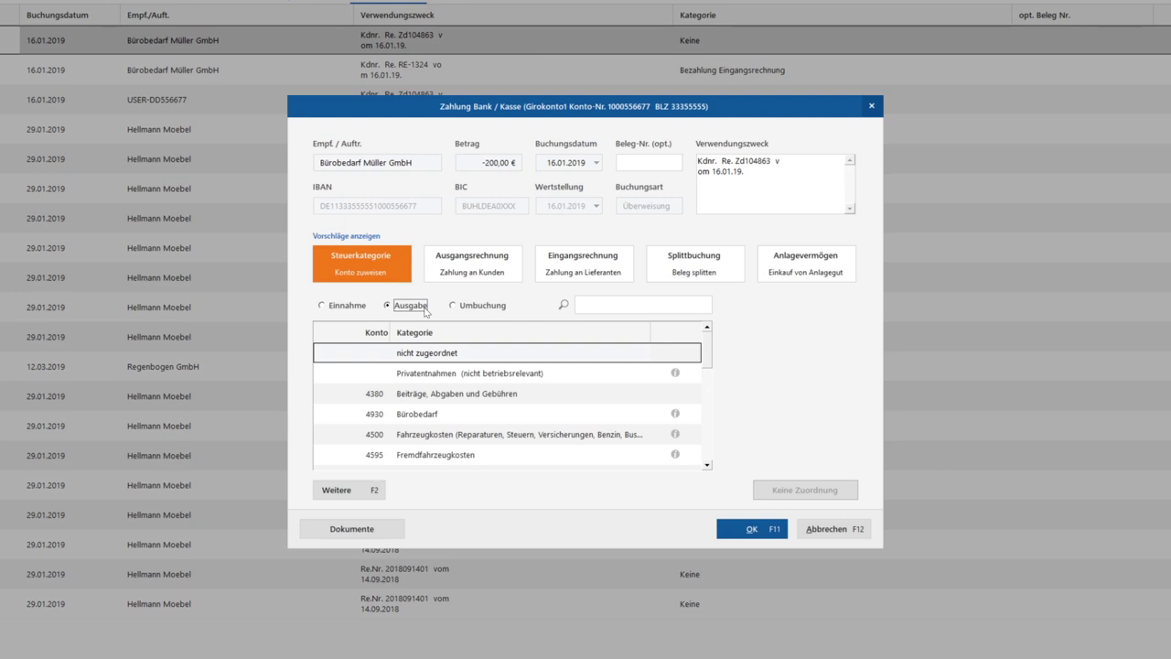
left_click(462, 413)
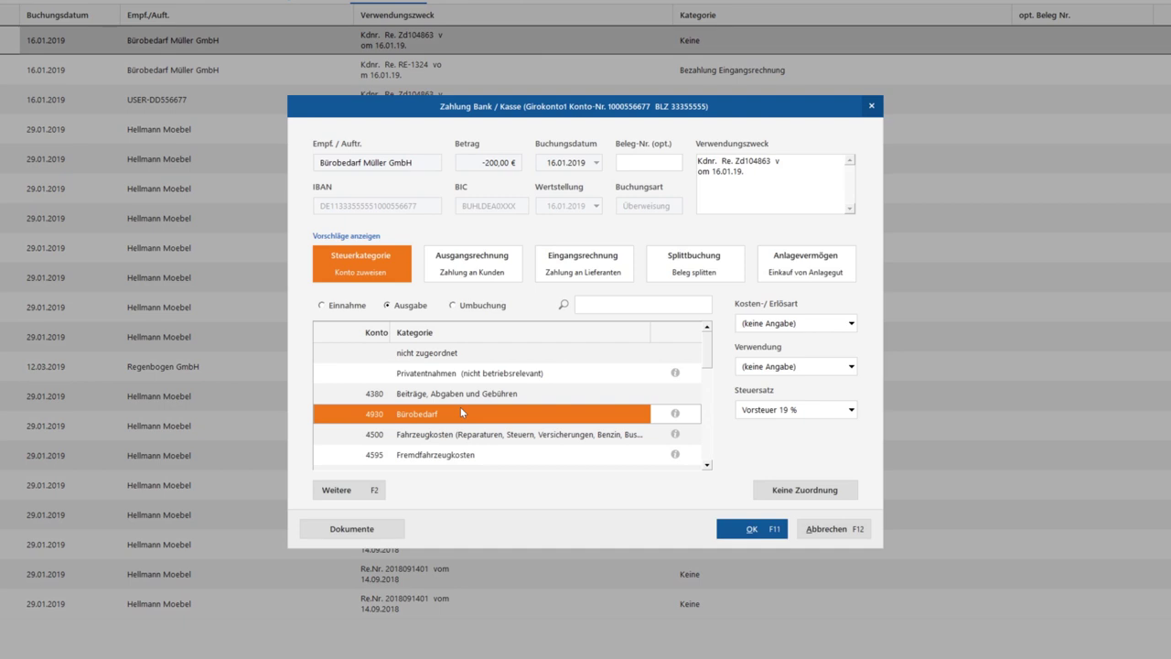
left_click(747, 528)
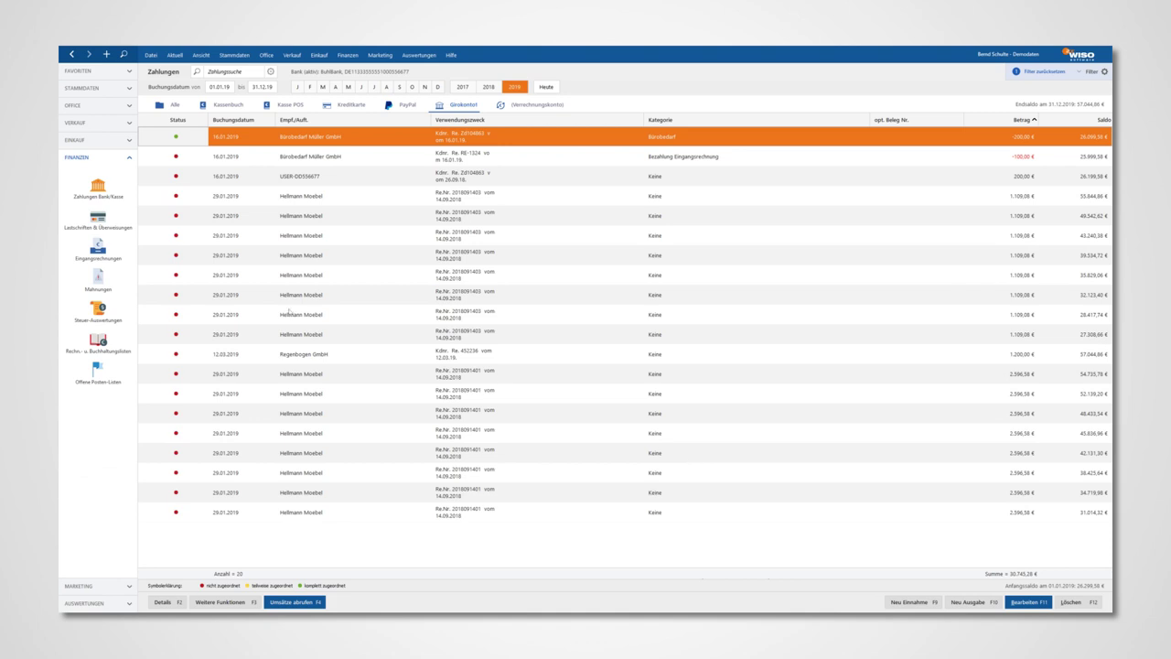
- In the incoming invoices, assign invoice RG-1324 from Bürobedarf Müller GmbH to category 4930 Bürobedarf
left_click(125, 255)
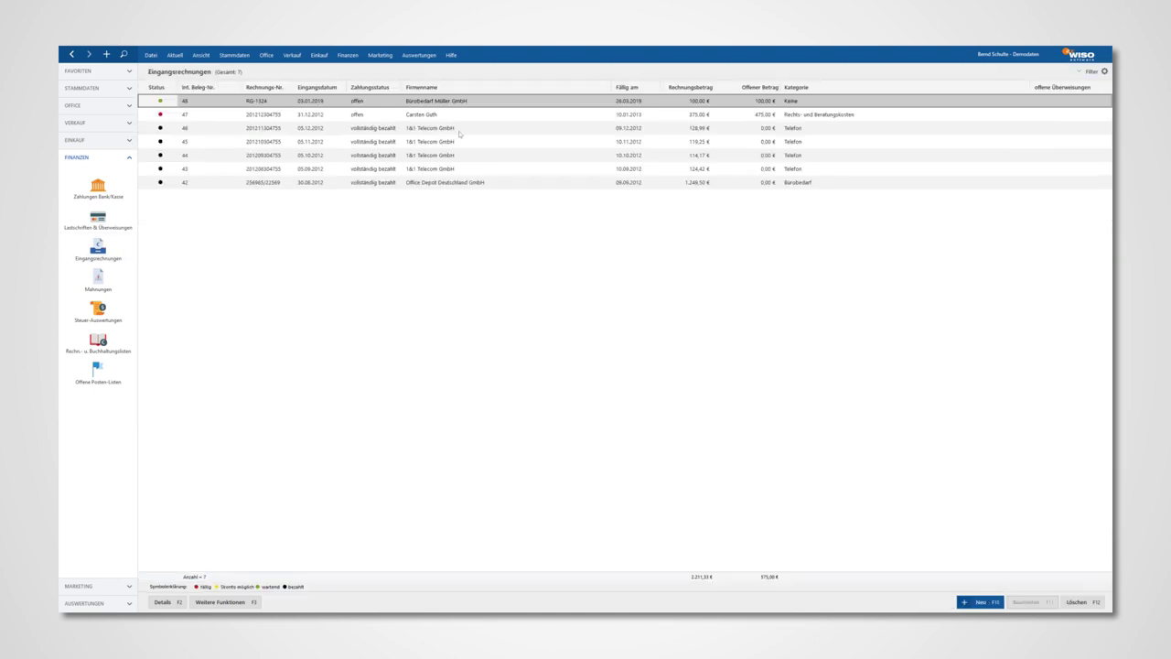
left_click(492, 102)
double_click(492, 102)
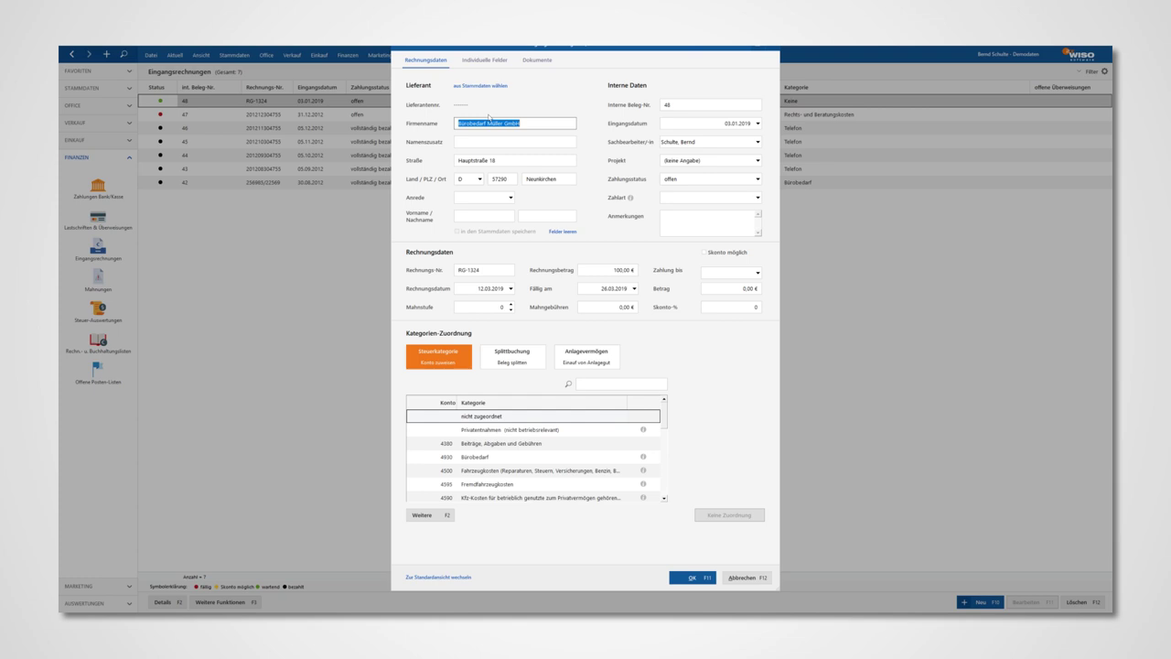
left_click(522, 459)
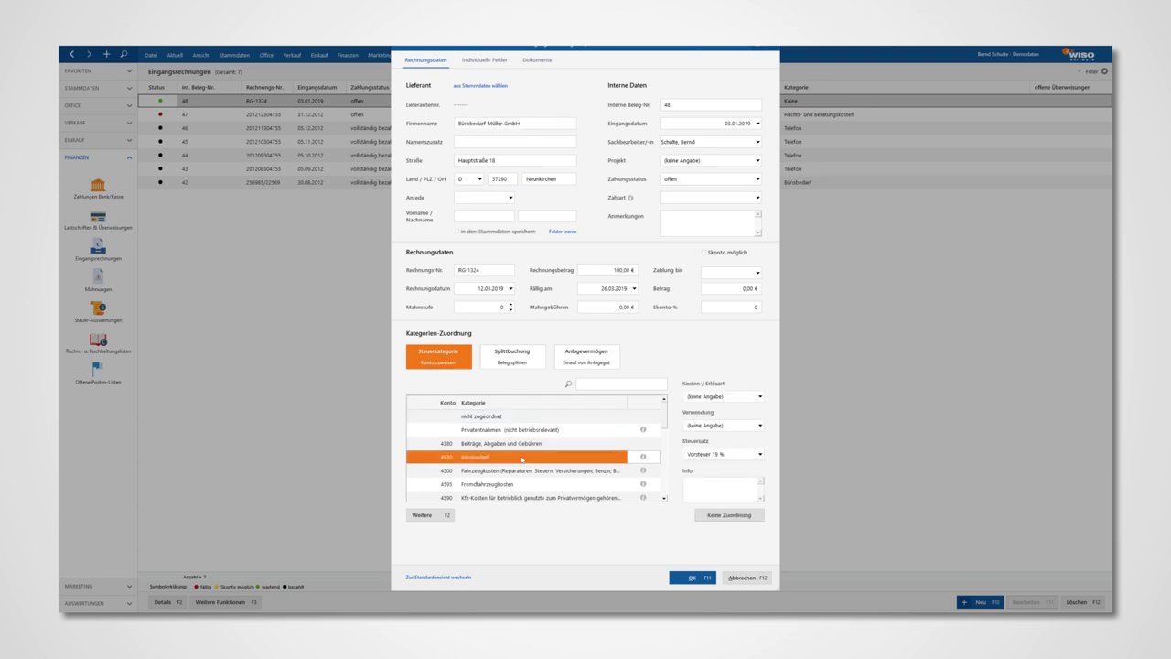
left_click(686, 579)
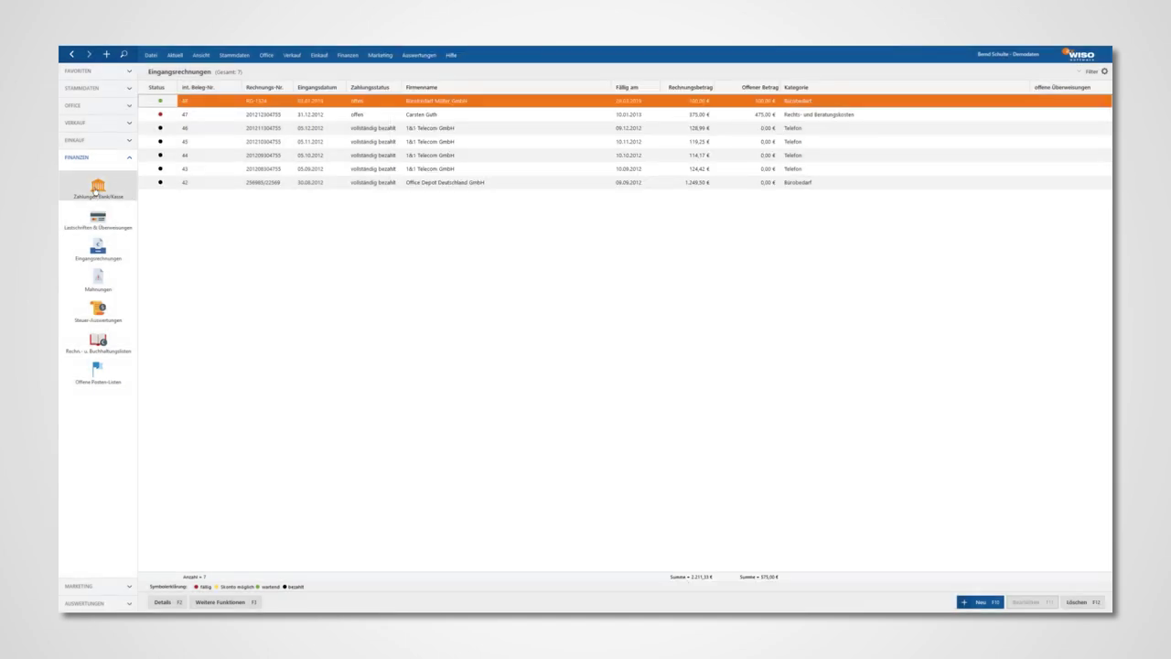
- Open the -100,00 € Bürobedarf Müller GmbH payment in the bank payments and discard its suggested assignment
left_click(96, 189)
left_click(399, 157)
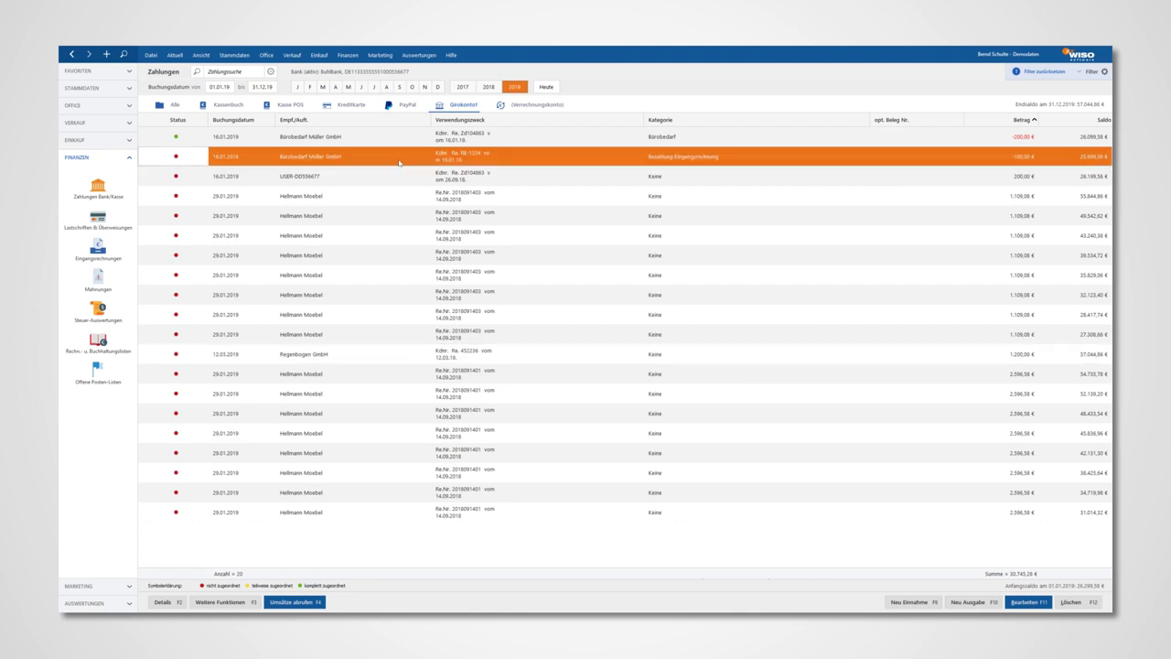
double_click(399, 163)
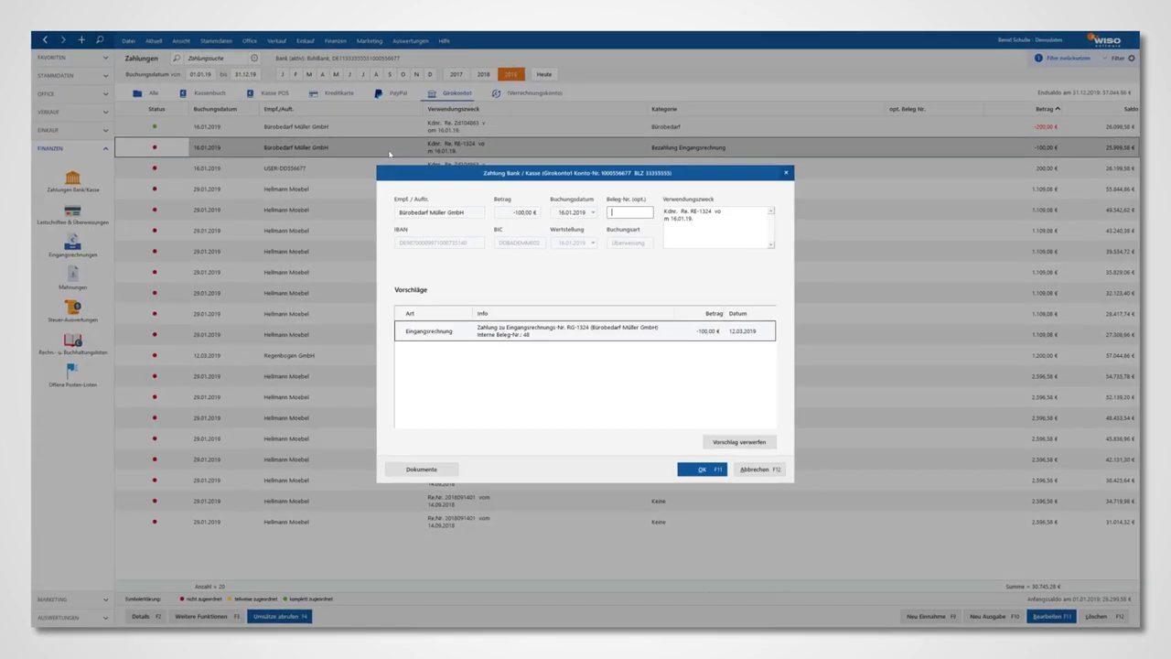
left_click(551, 327)
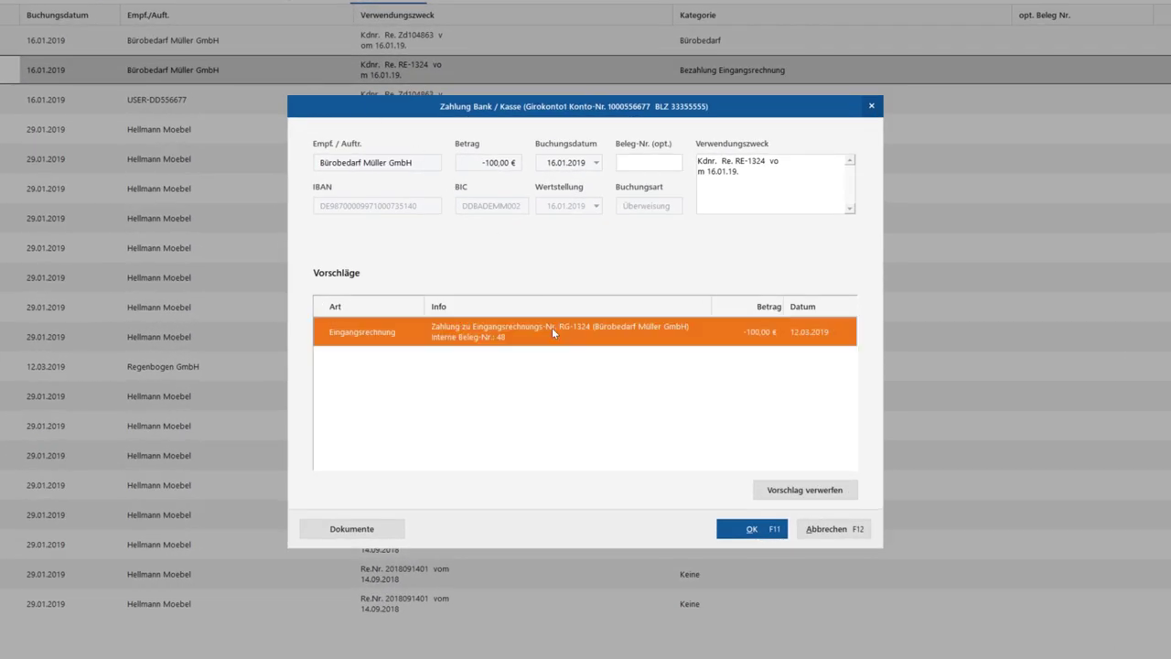
left_click(782, 489)
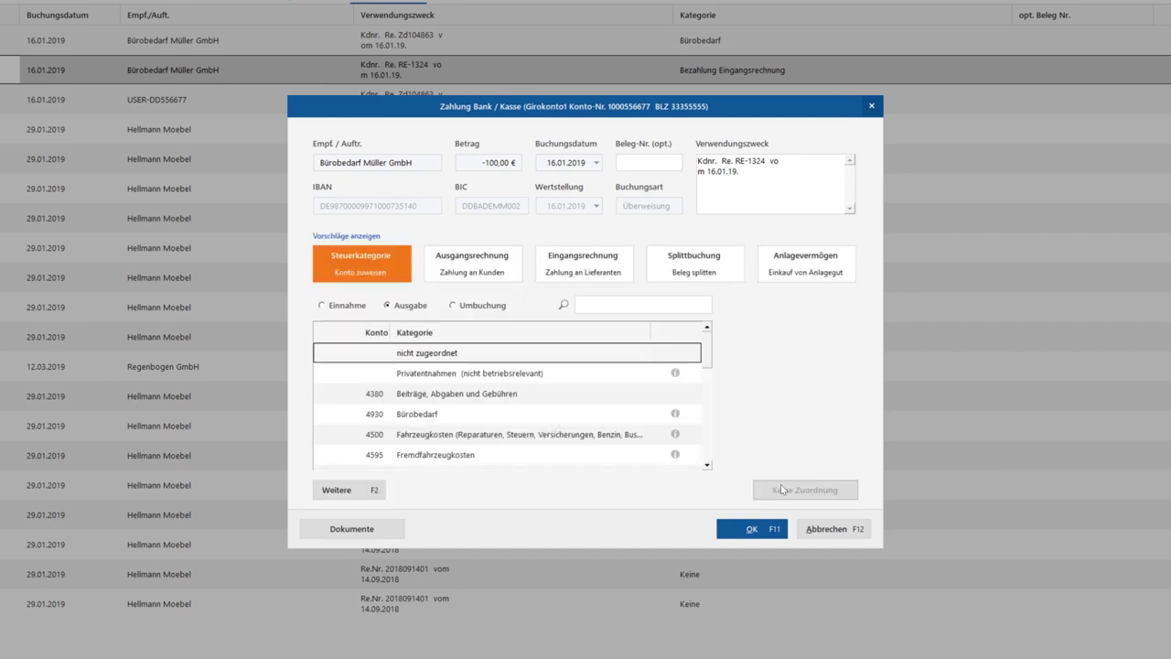
- Assign the -100,00 € payment to incoming invoice RG-1324 and return to the list of incoming invoices
left_click(593, 272)
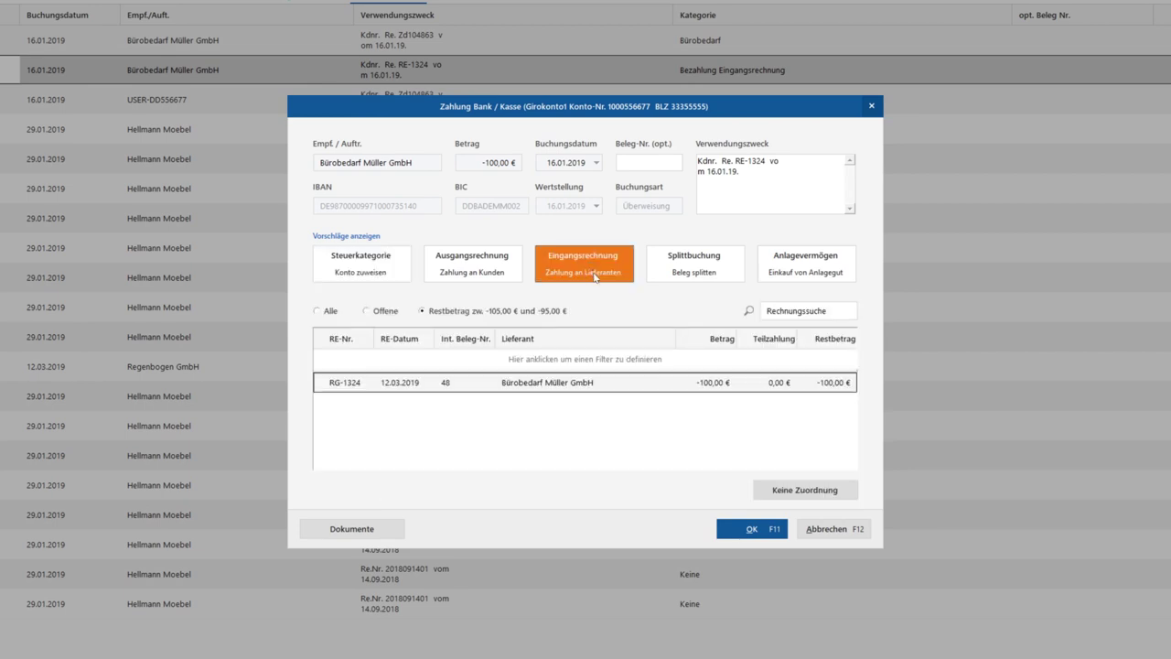
left_click(621, 385)
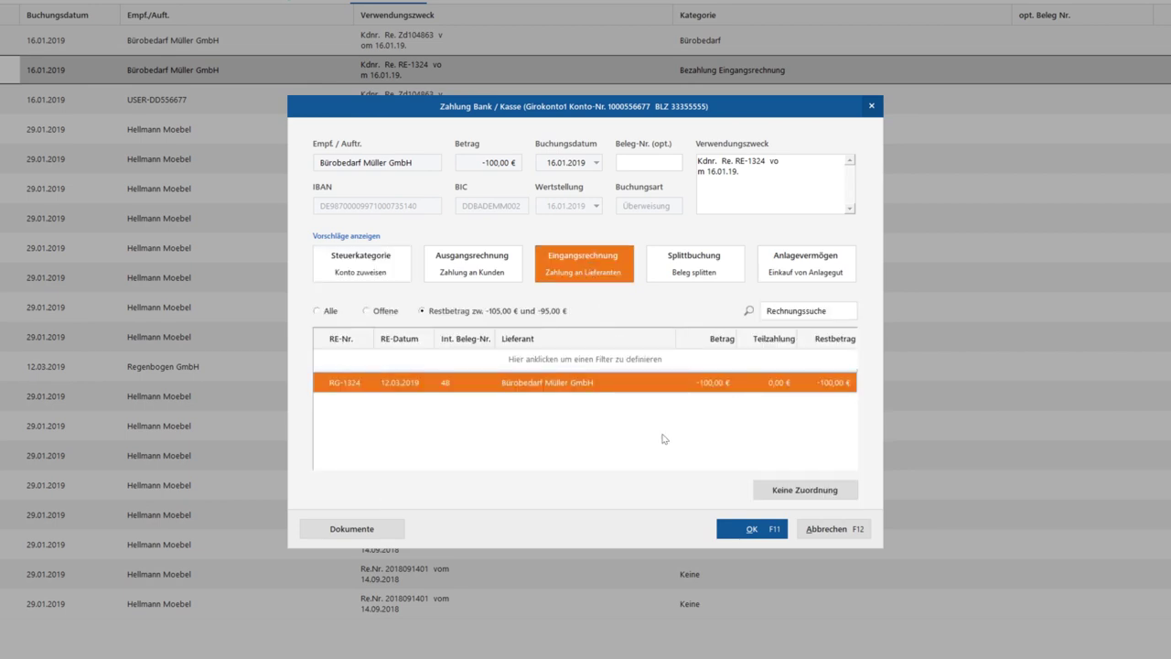
left_click(745, 529)
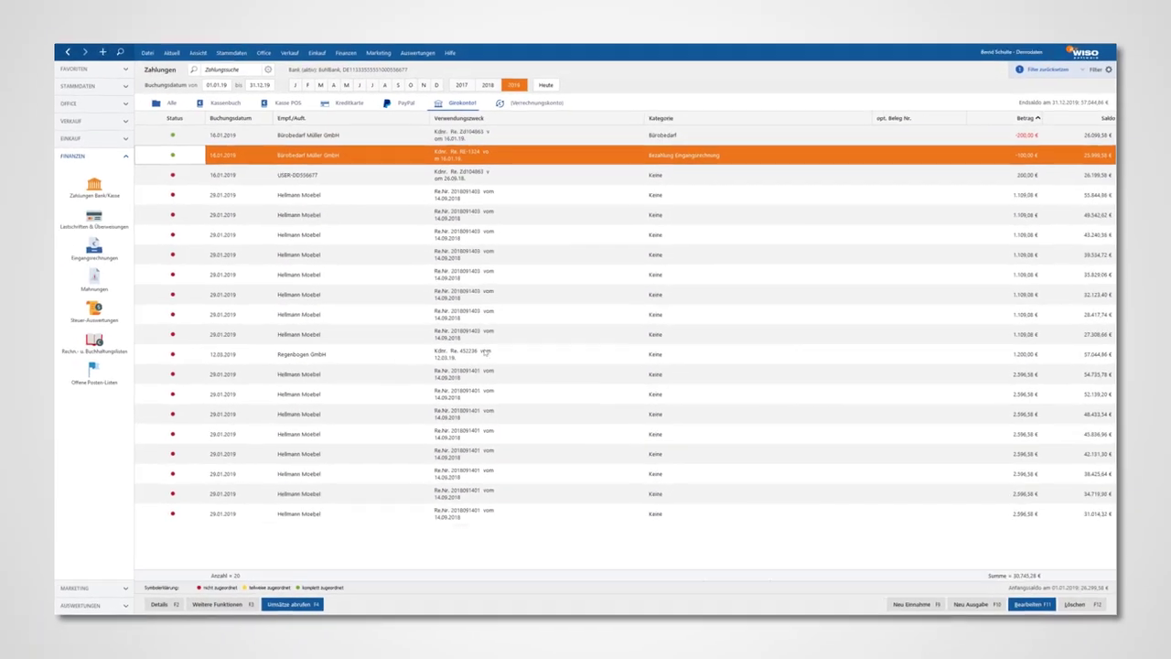
left_click(120, 248)
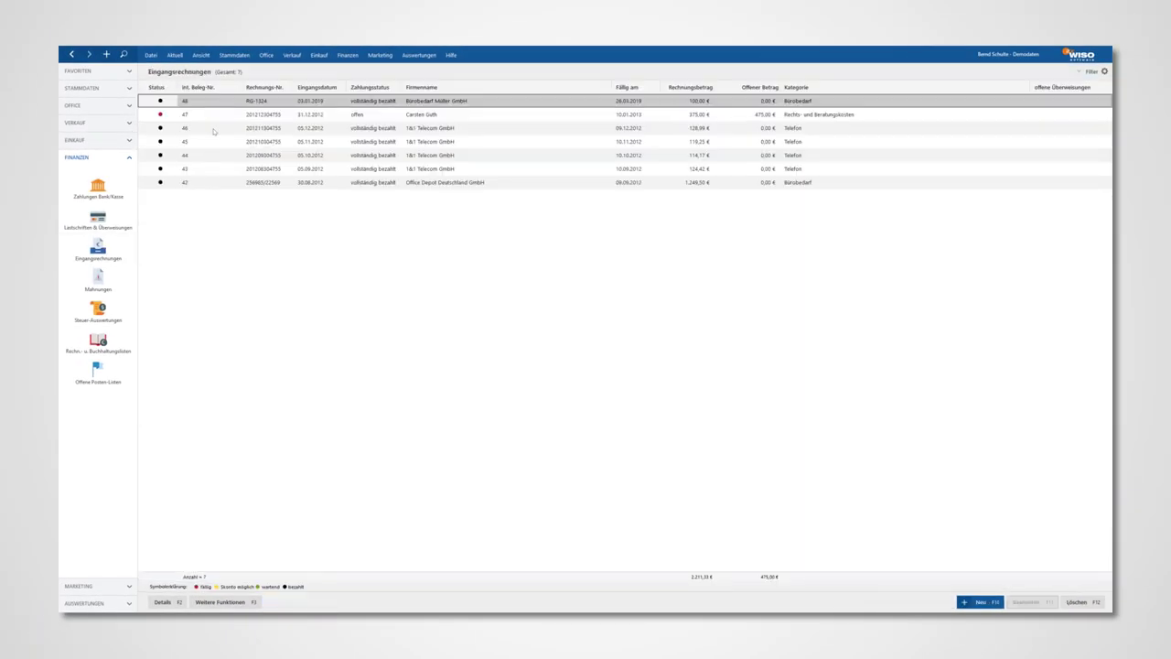